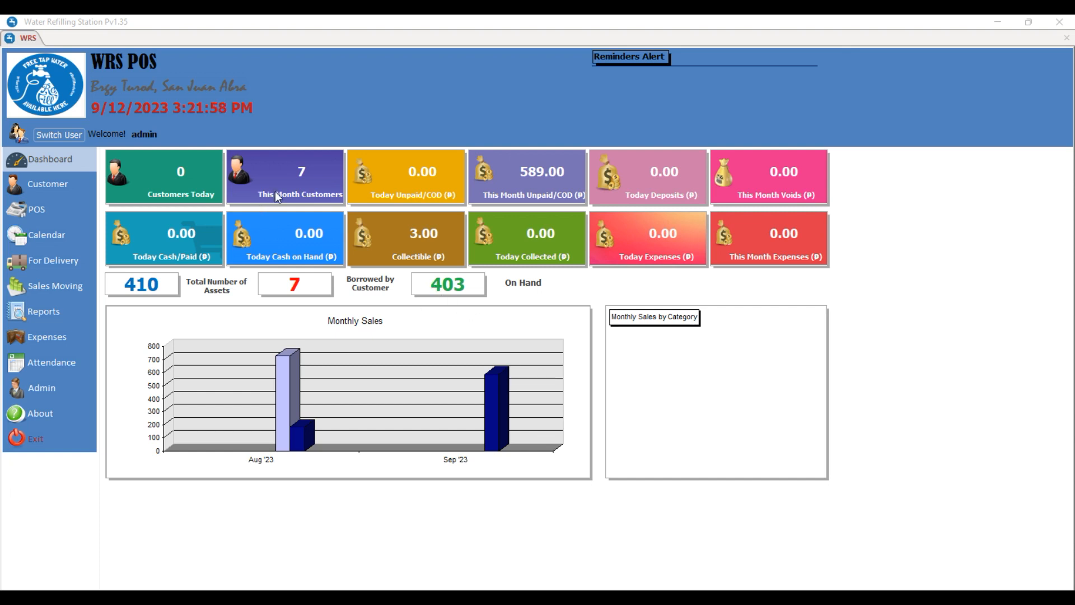
Open the point-of-sale form and start a new order for the last customer in the customer list
{"action": "left_click", "coordinate": [33, 211]}
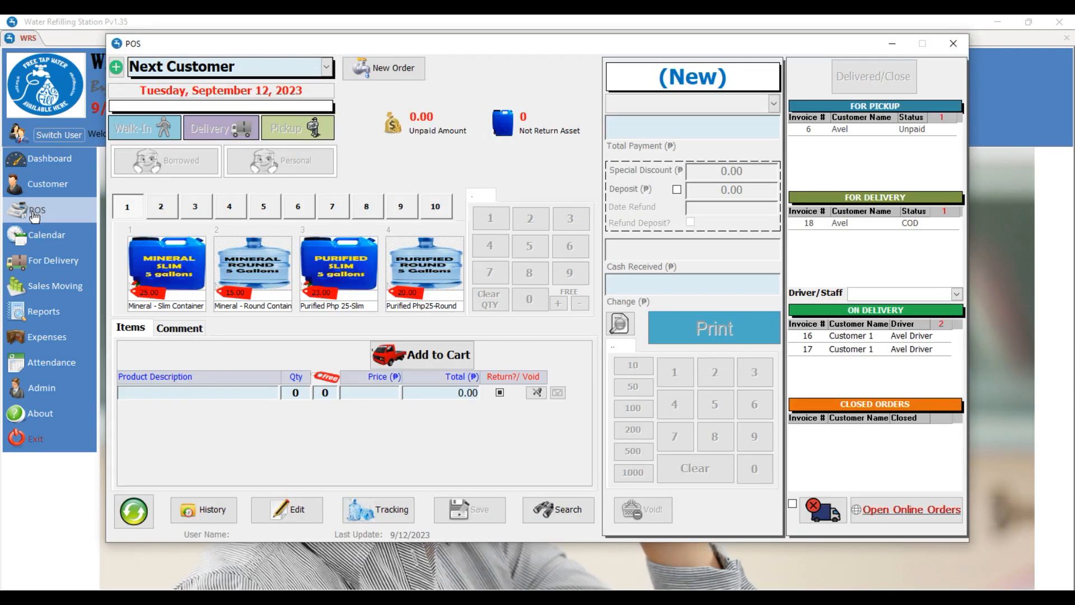
{"action": "left_click", "coordinate": [413, 79]}
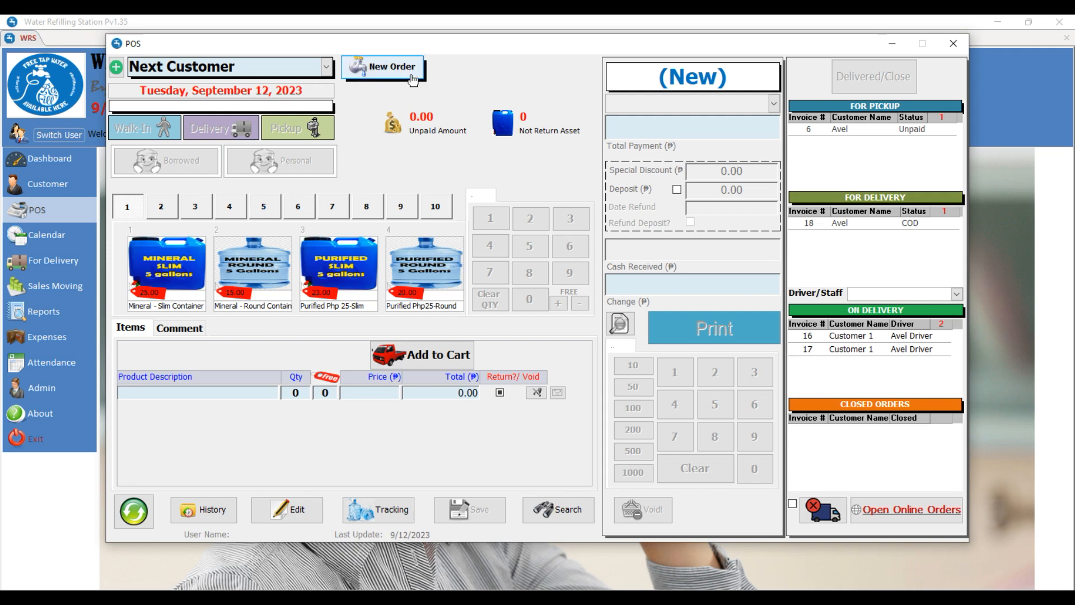
{"action": "left_click", "coordinate": [411, 76]}
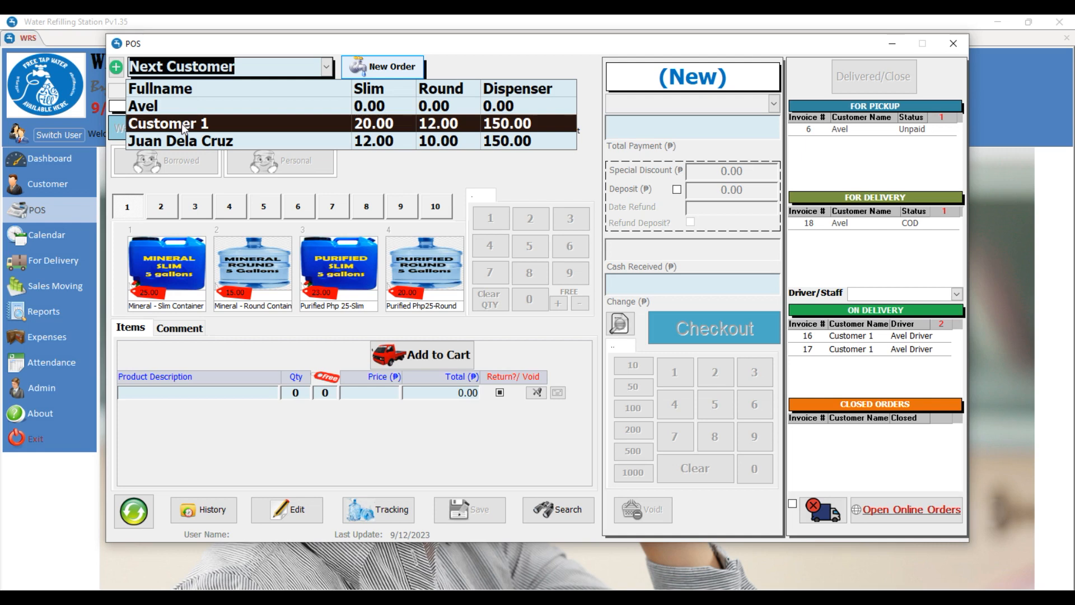
{"action": "left_click", "coordinate": [179, 141]}
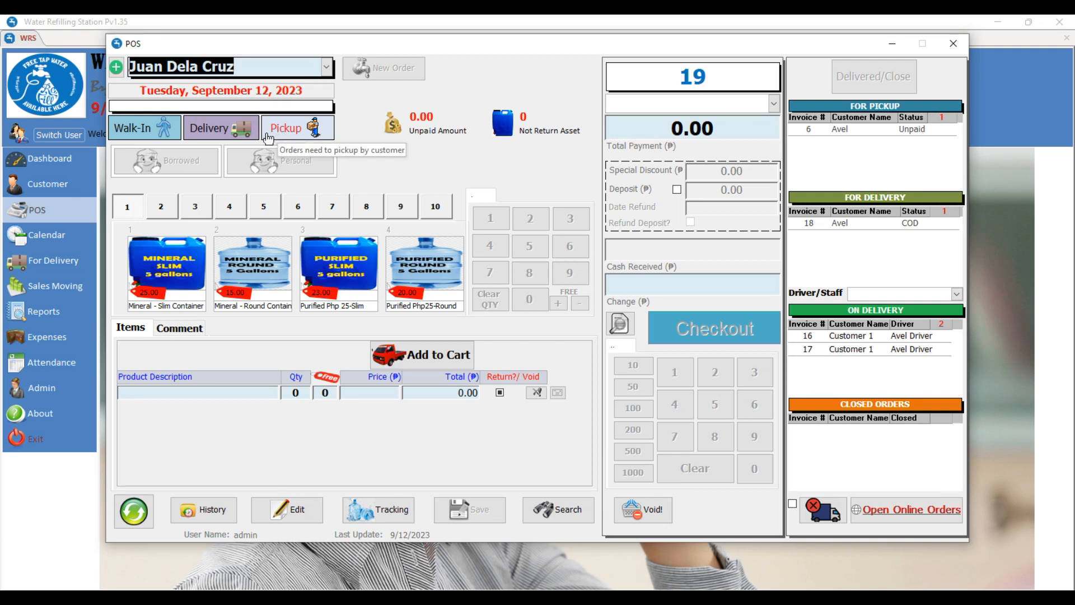
Set the order to Delivery with Borrowed containers and no deposit
{"action": "left_click", "coordinate": [223, 136]}
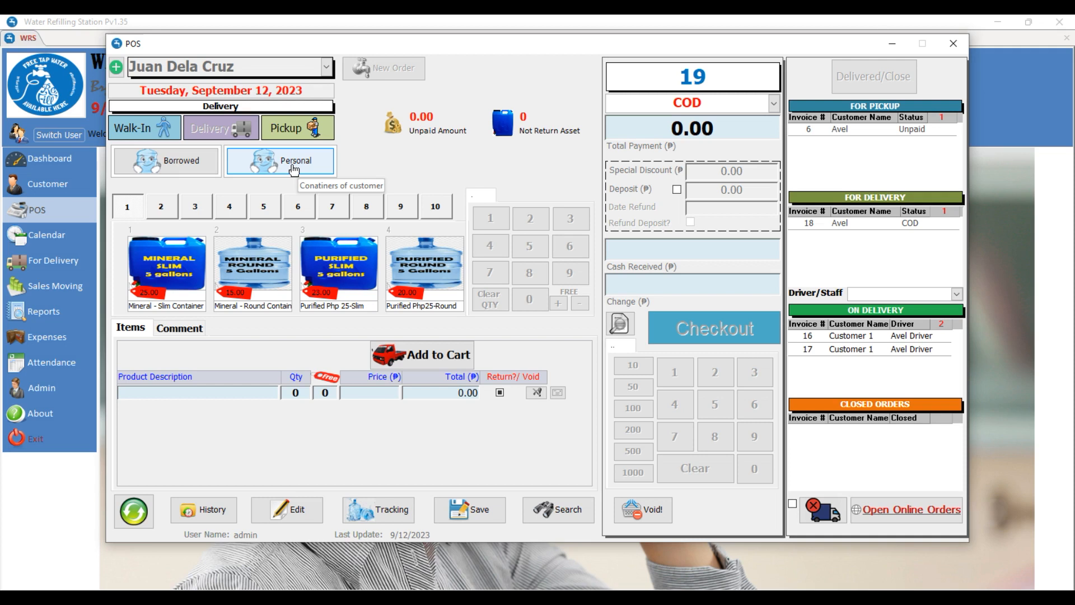
{"action": "left_click", "coordinate": [200, 171]}
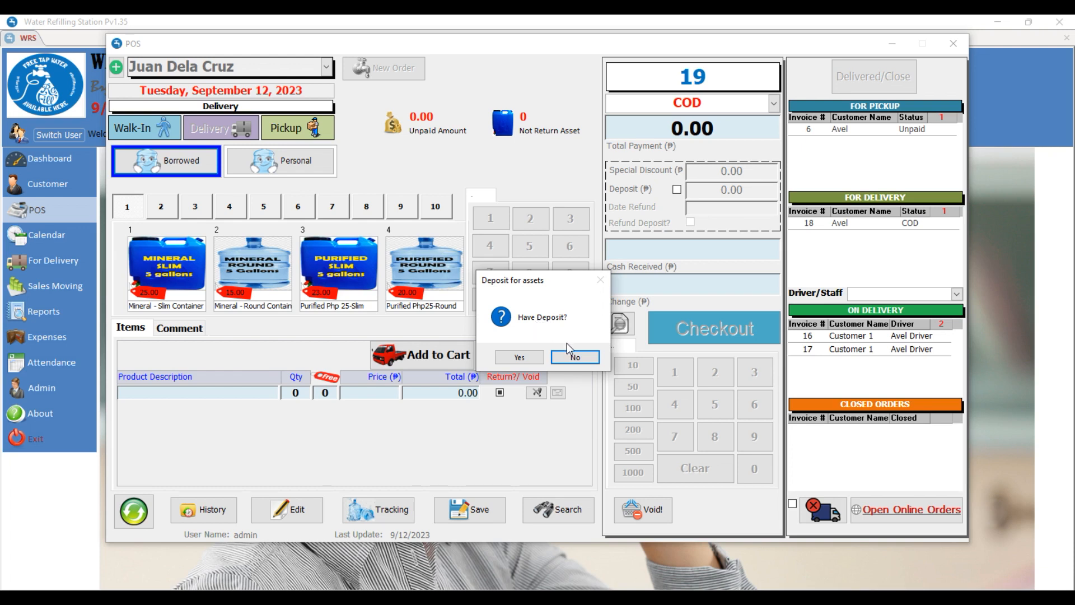
{"action": "left_click", "coordinate": [574, 358]}
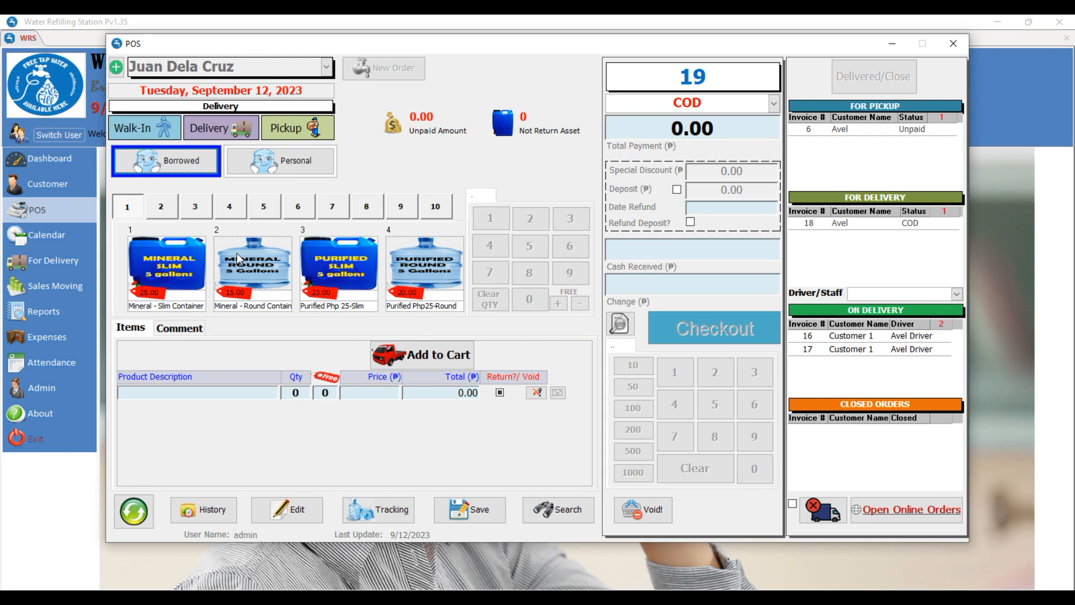
Look through the product pages 1 to 10 to see which items are offered
{"action": "left_click", "coordinate": [168, 208]}
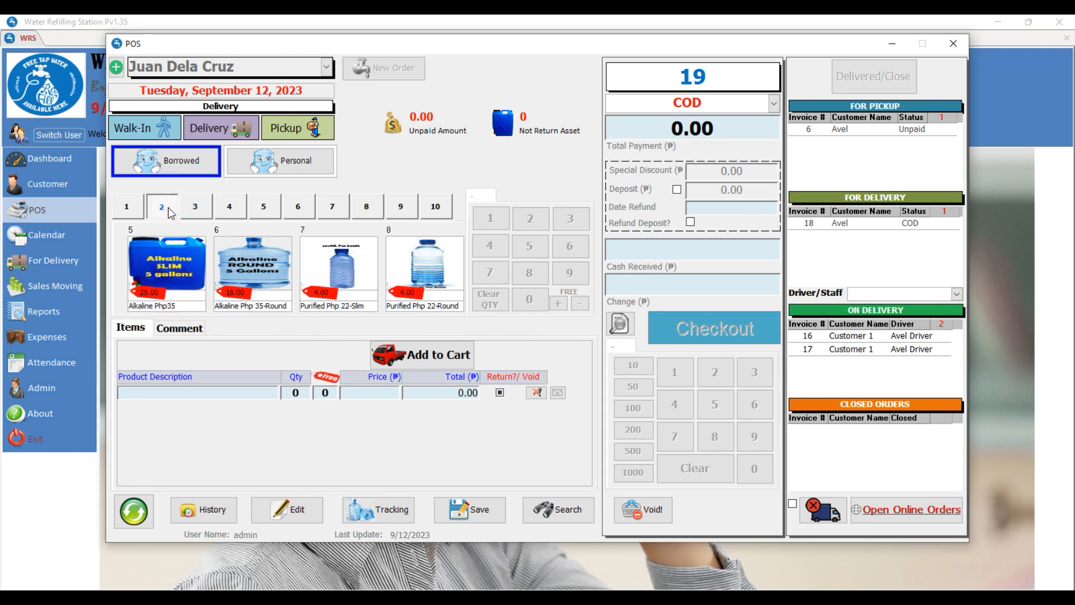
{"action": "left_click", "coordinate": [200, 211]}
{"action": "left_click", "coordinate": [230, 207]}
{"action": "left_click", "coordinate": [256, 205]}
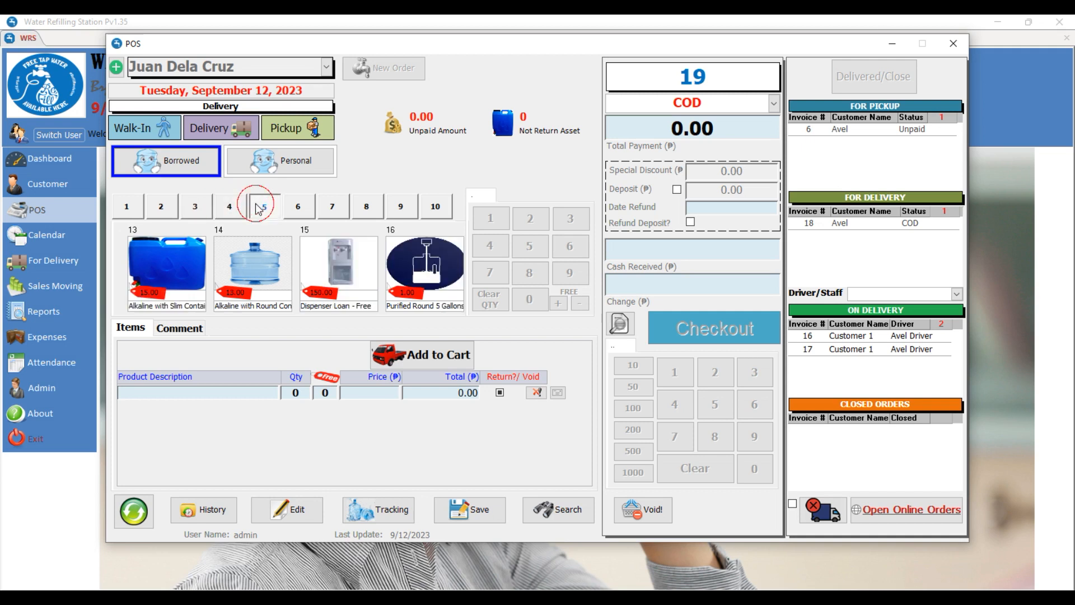
{"action": "left_click", "coordinate": [428, 206]}
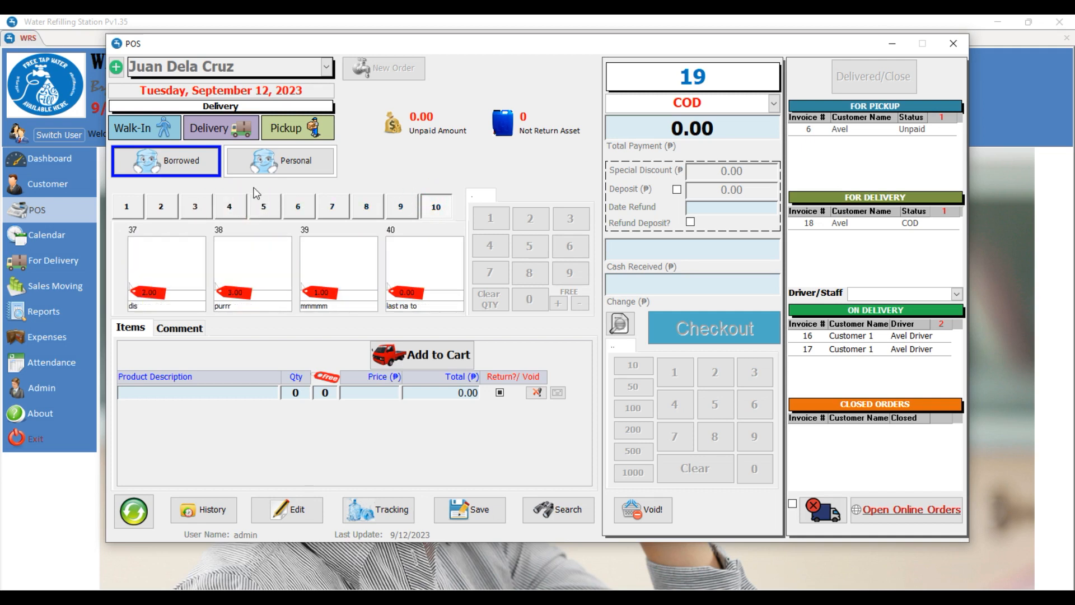
{"action": "left_click", "coordinate": [406, 209]}
{"action": "left_click", "coordinate": [366, 207]}
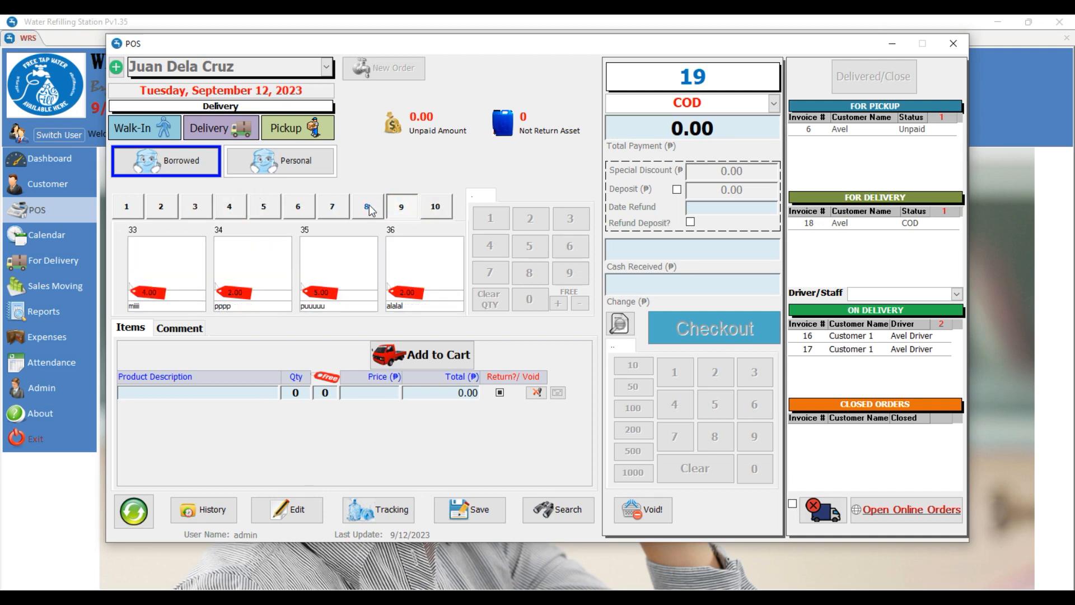
{"action": "left_click", "coordinate": [333, 207]}
{"action": "left_click", "coordinate": [302, 209]}
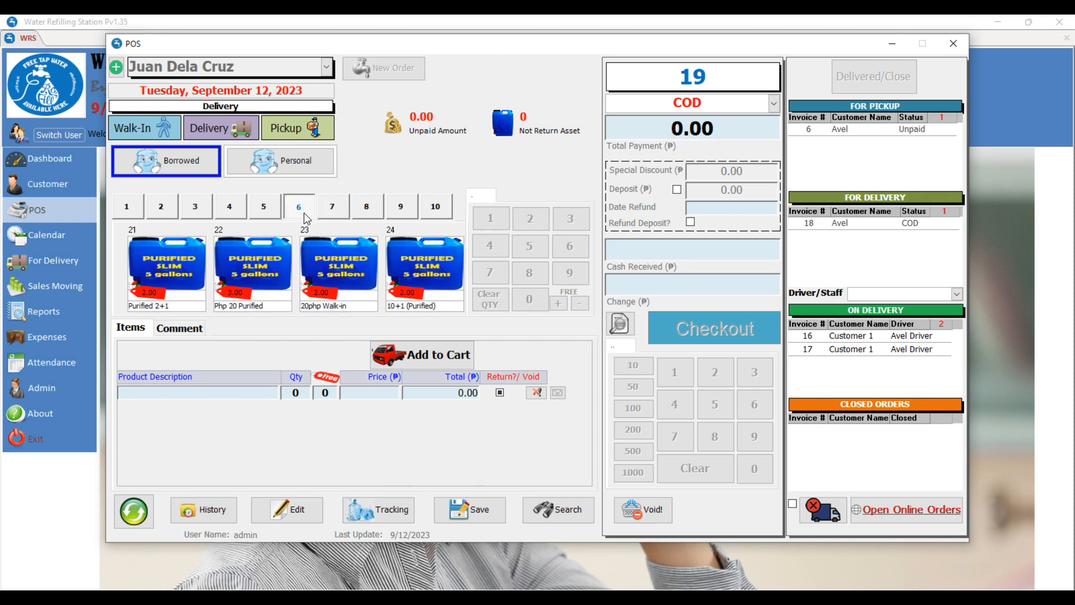
{"action": "left_click", "coordinate": [271, 208]}
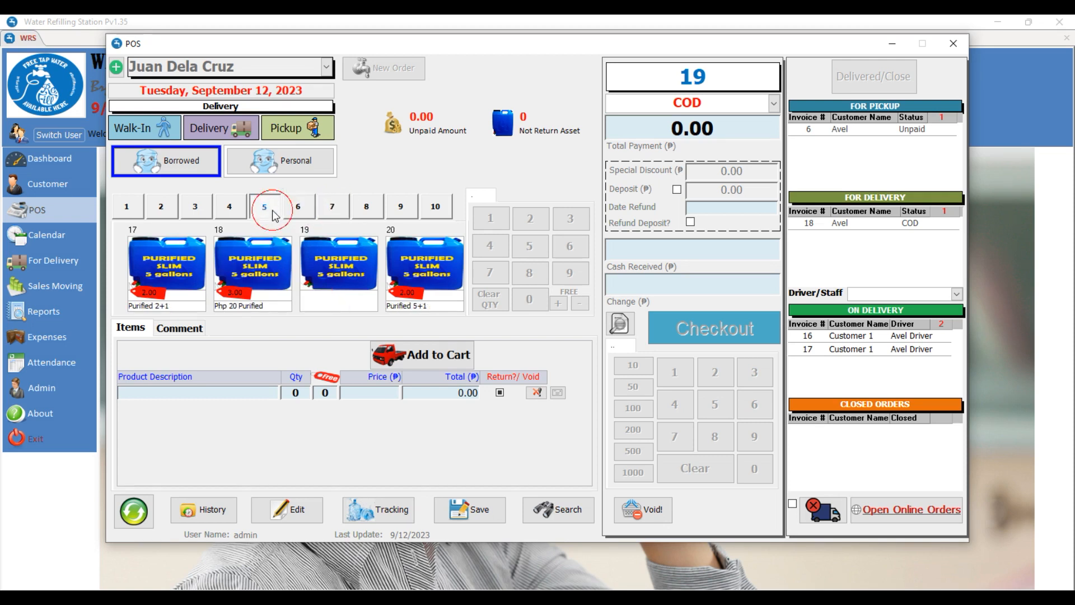
{"action": "left_click", "coordinate": [231, 207]}
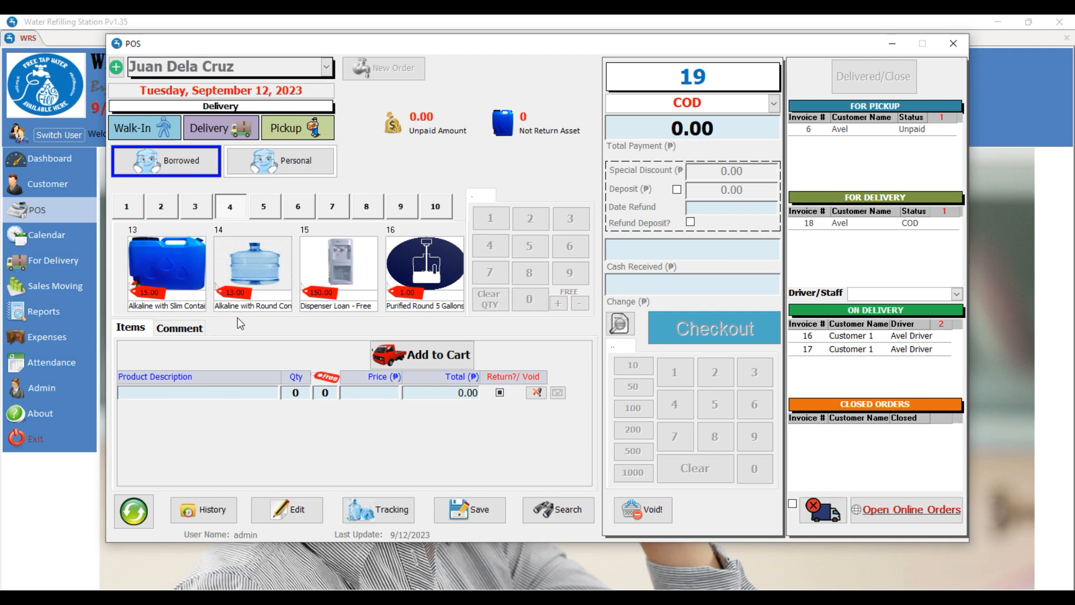
{"action": "left_click", "coordinate": [195, 207]}
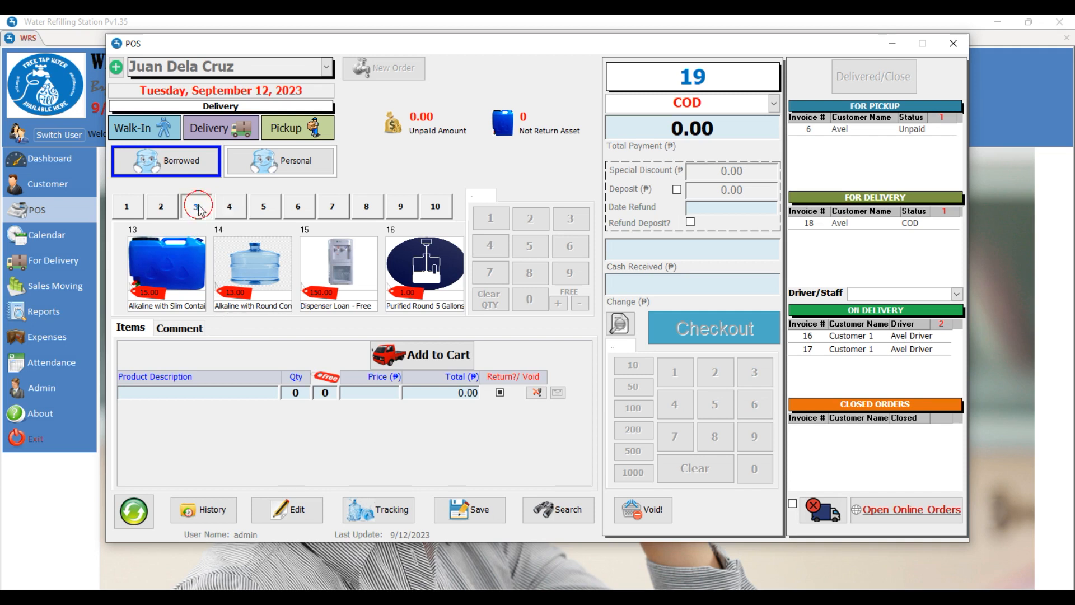
{"action": "left_click", "coordinate": [169, 207]}
{"action": "left_click", "coordinate": [139, 205]}
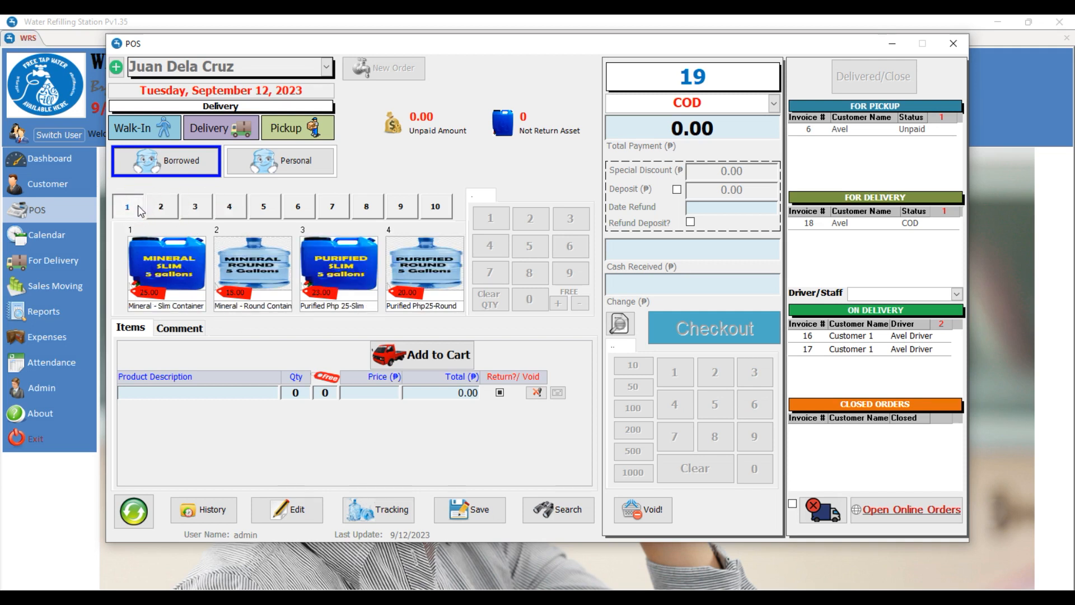
Add the Mineral - Slim Container to the cart with a quantity of 5
{"action": "left_click", "coordinate": [168, 274]}
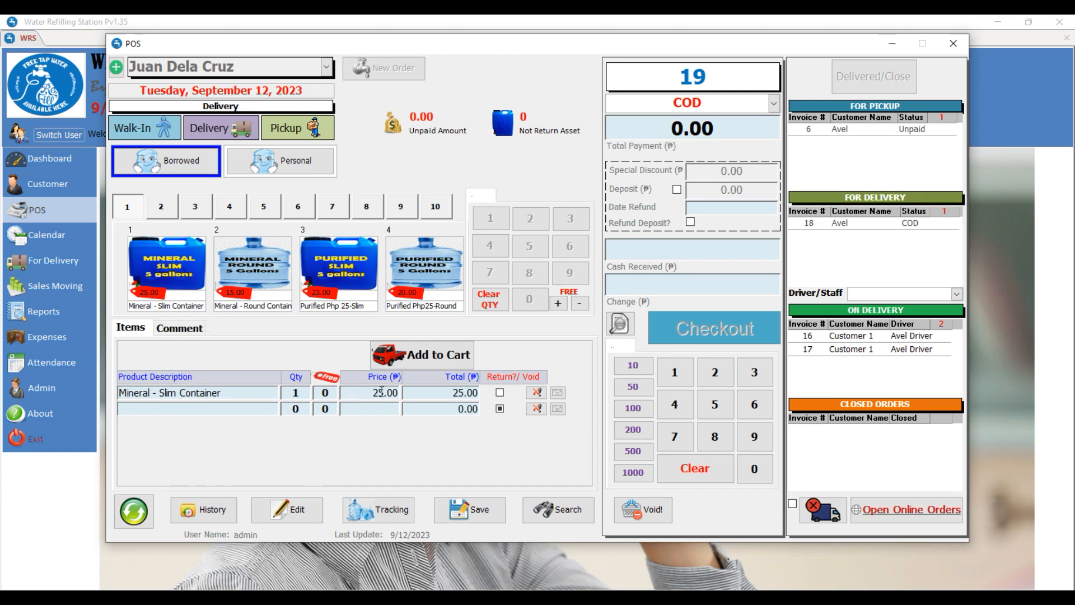
{"action": "left_click", "coordinate": [292, 394]}
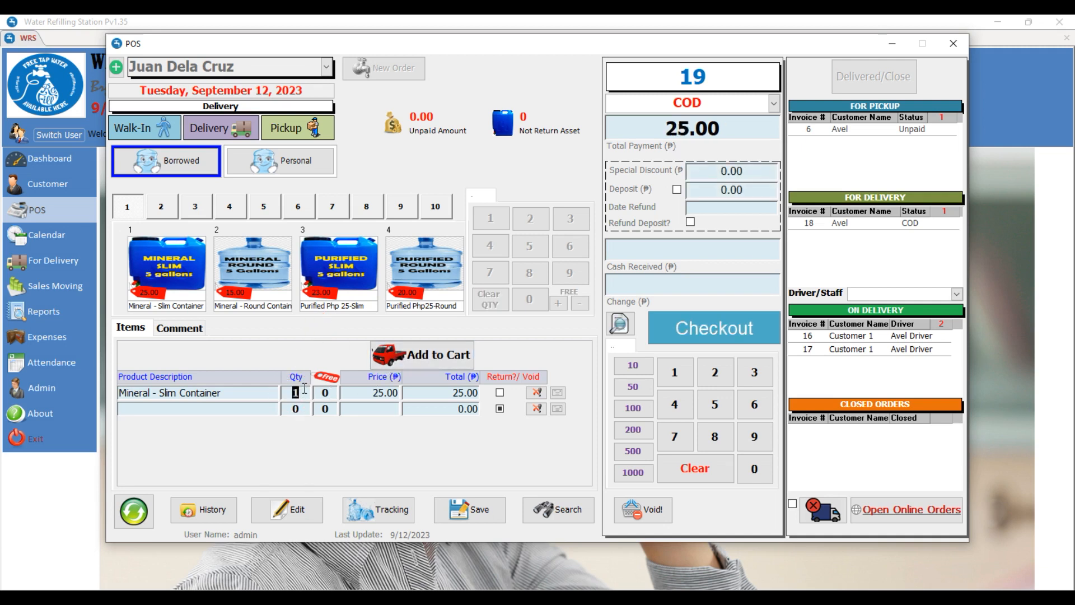
{"action": "left_click", "coordinate": [377, 354]}
{"action": "left_click", "coordinate": [183, 262]}
{"action": "left_click", "coordinate": [505, 307]}
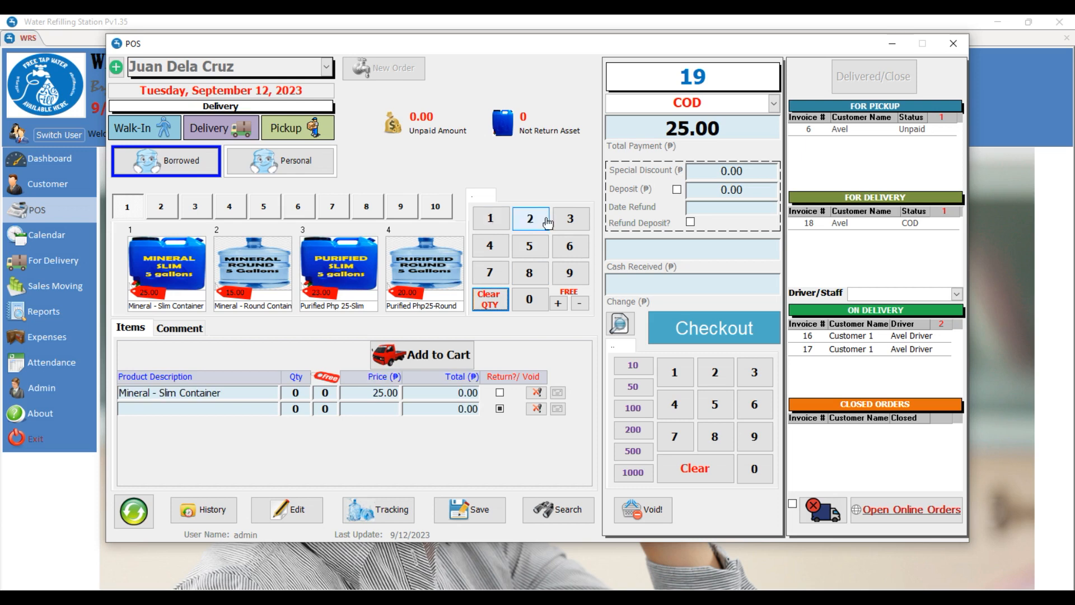
{"action": "left_click", "coordinate": [520, 262]}
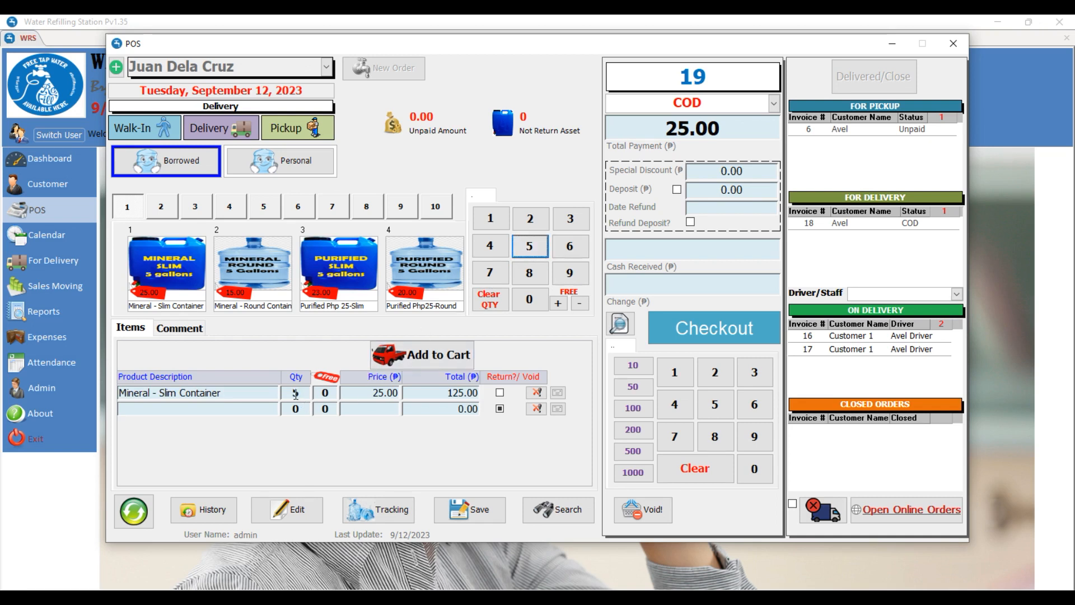
{"action": "left_click", "coordinate": [443, 361]}
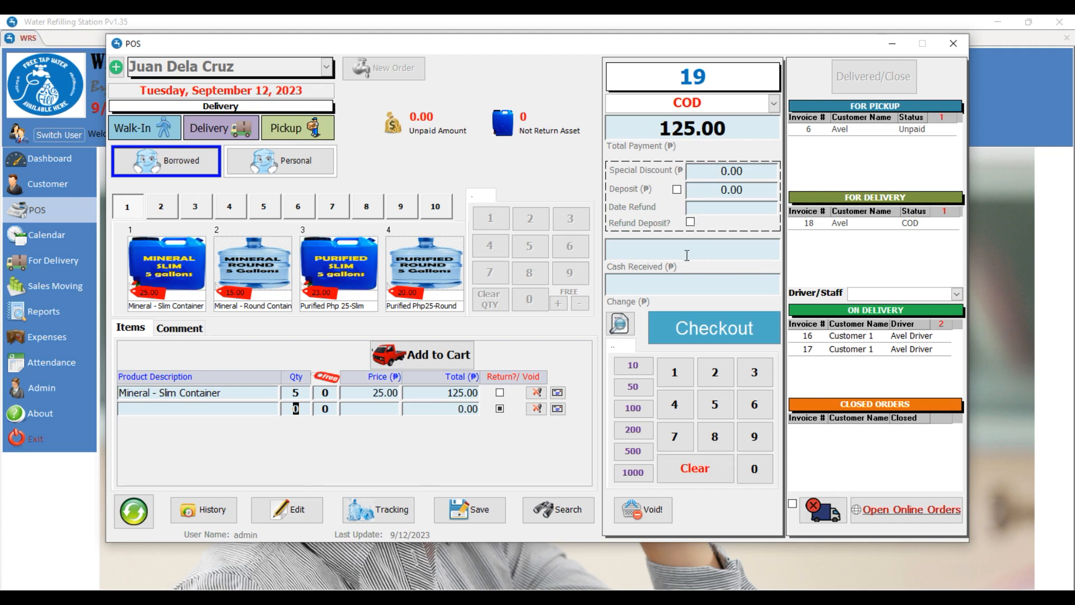
Review the payment methods, keep COD, and check out the order without printing the invoice
{"action": "left_click", "coordinate": [773, 103]}
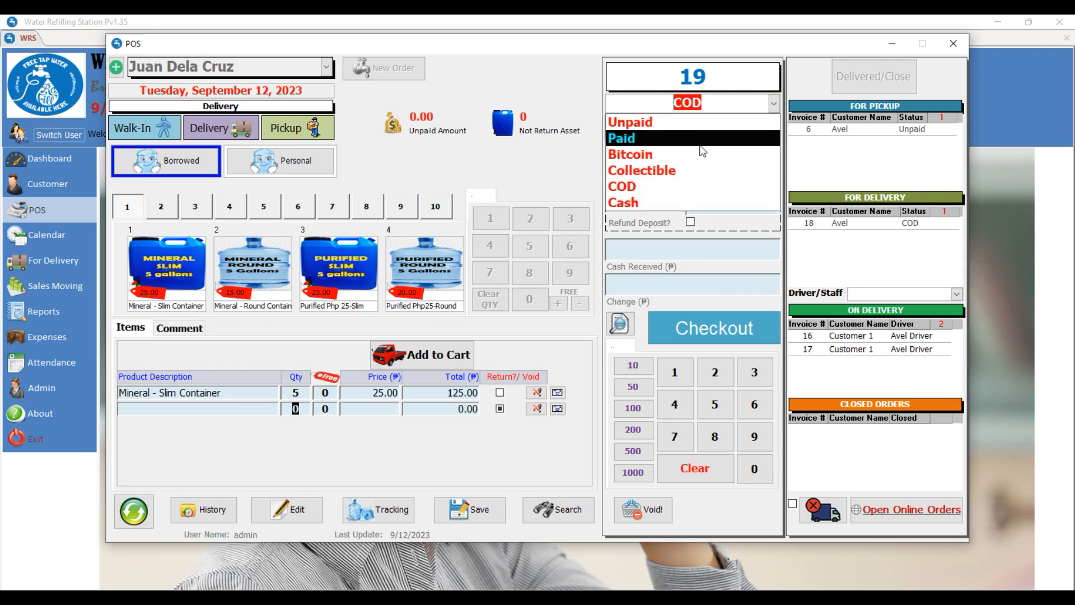
{"action": "left_click", "coordinate": [547, 90]}
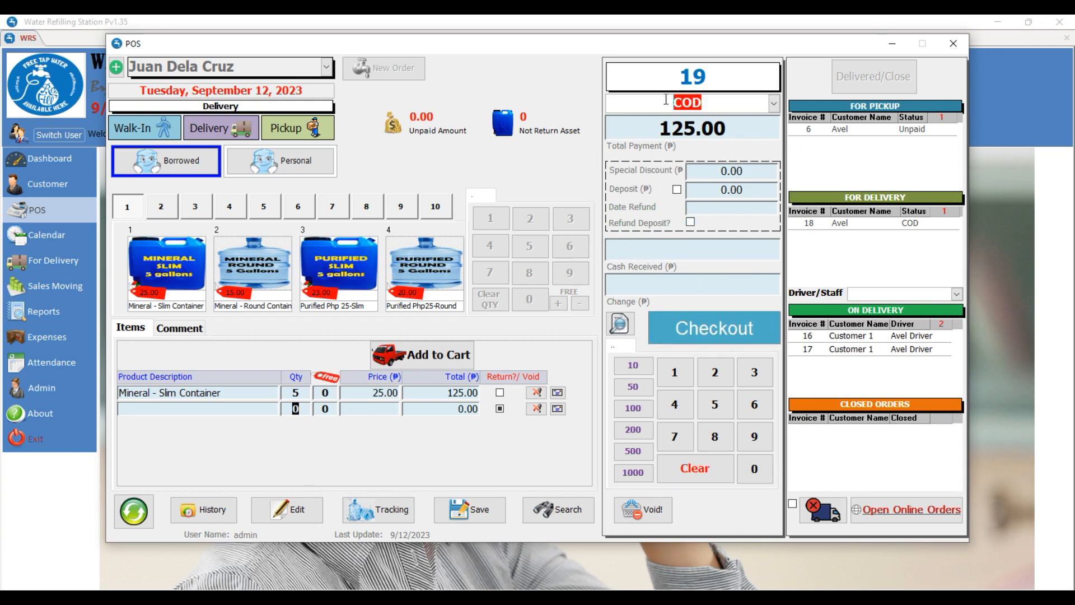
{"action": "left_click", "coordinate": [722, 332]}
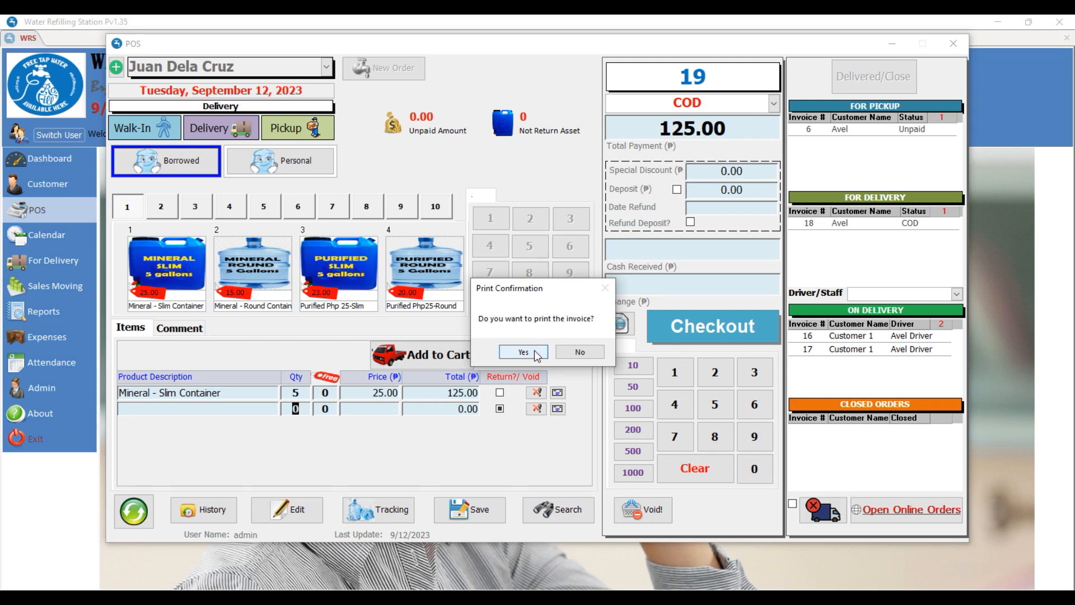
{"action": "left_click", "coordinate": [592, 354]}
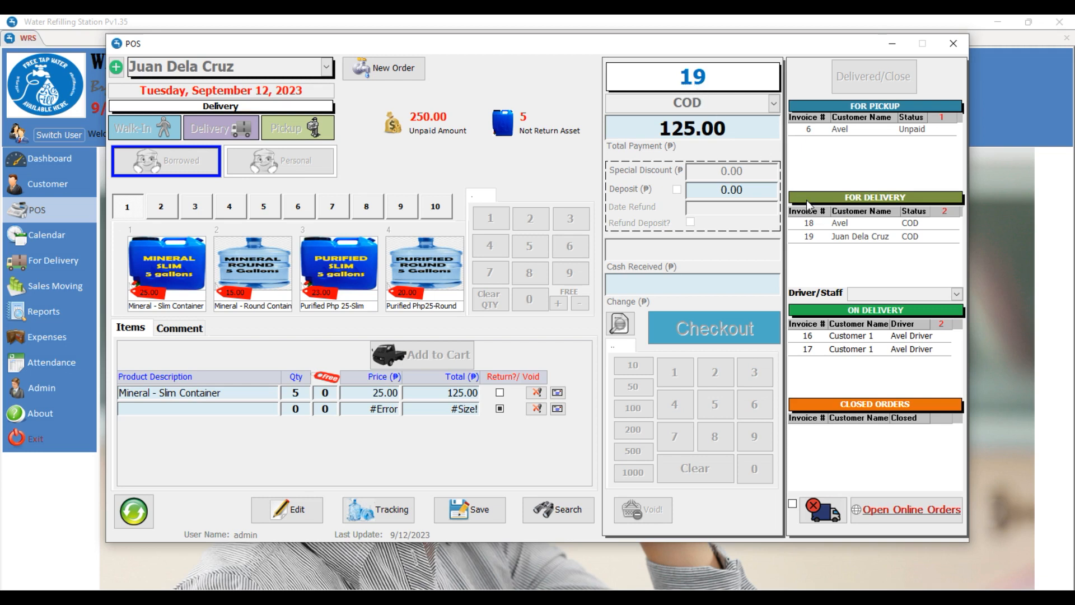
Assign the newly checked-out order in the For Delivery list to the available driver
{"action": "left_click", "coordinate": [849, 235]}
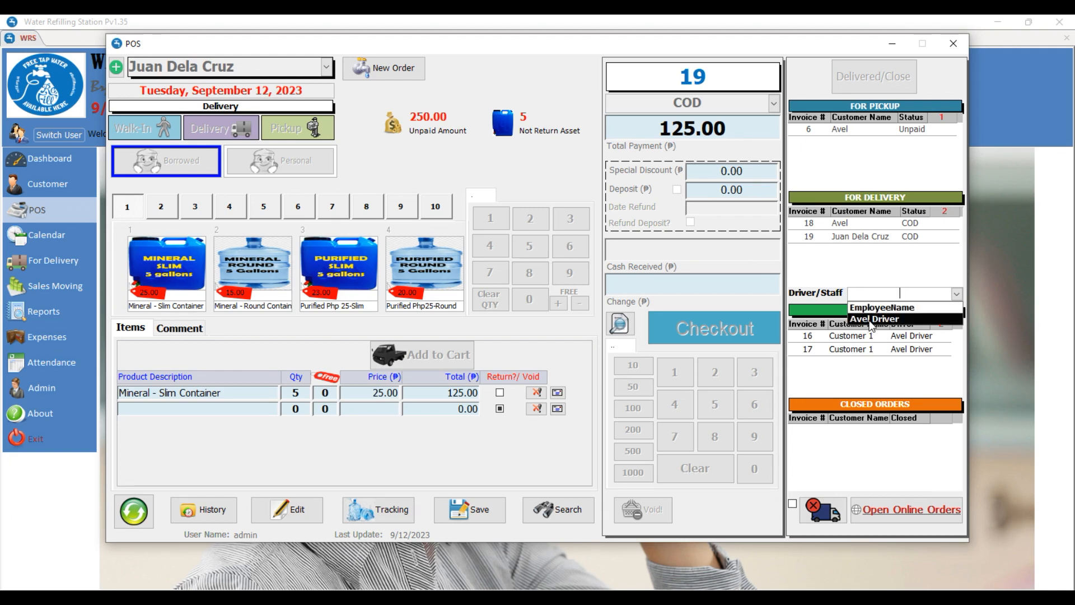
{"action": "left_click", "coordinate": [867, 237]}
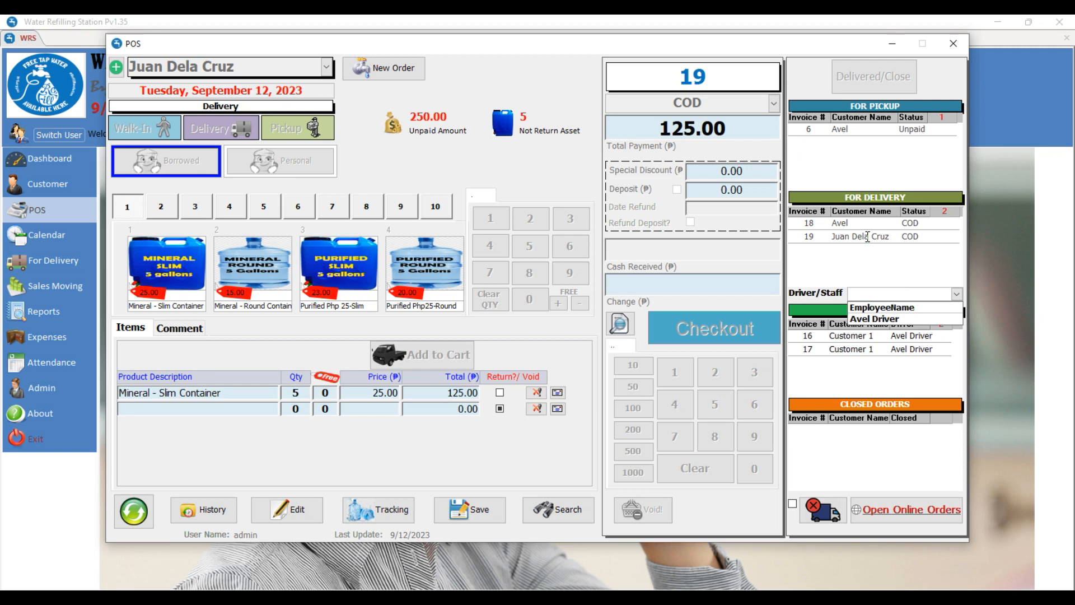
{"action": "left_click", "coordinate": [883, 318]}
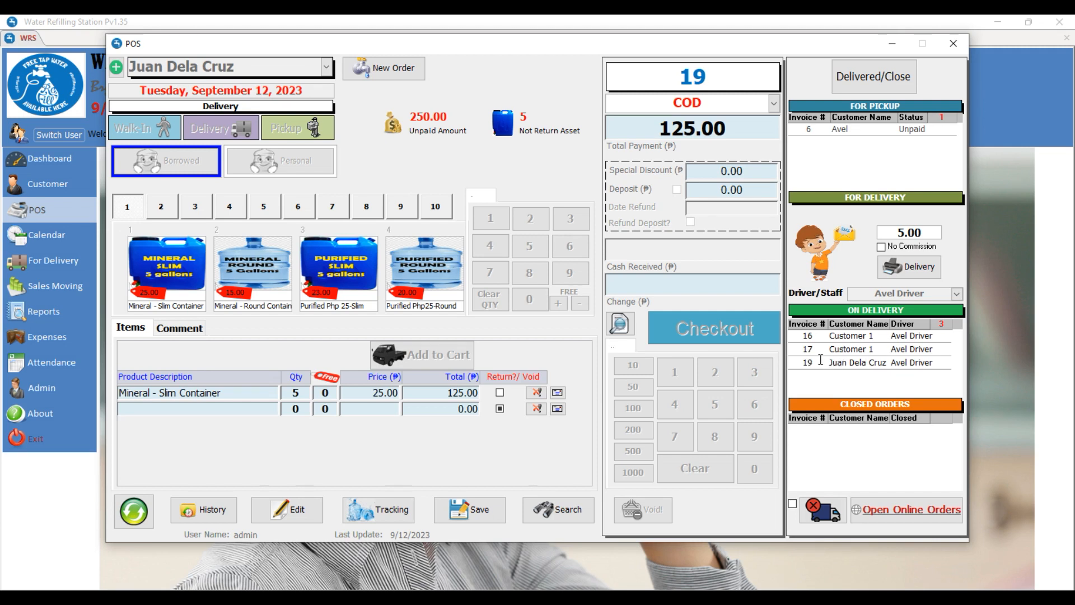
Reopen the newest order from the On Delivery list and through the order search
{"action": "double_click", "coordinate": [841, 361]}
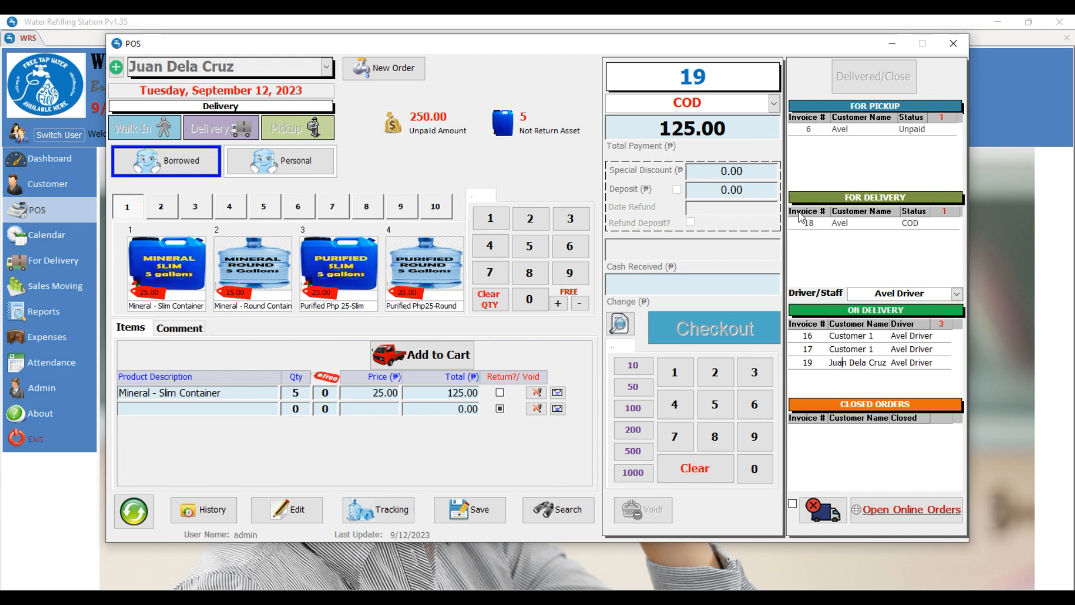
{"action": "left_click", "coordinate": [847, 363]}
{"action": "left_click", "coordinate": [547, 506]}
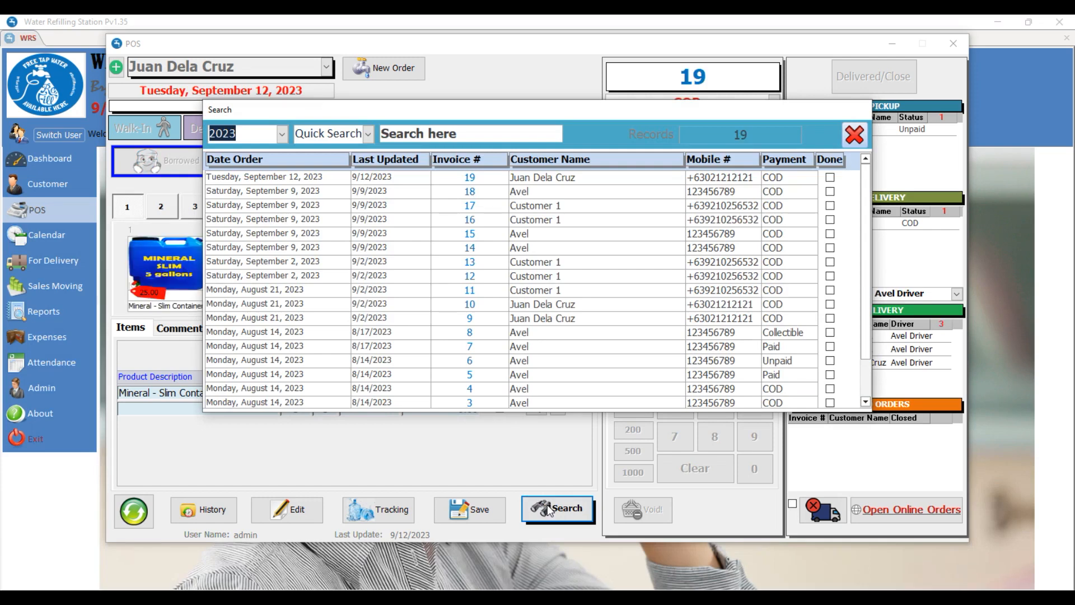
{"action": "double_click", "coordinate": [541, 178]}
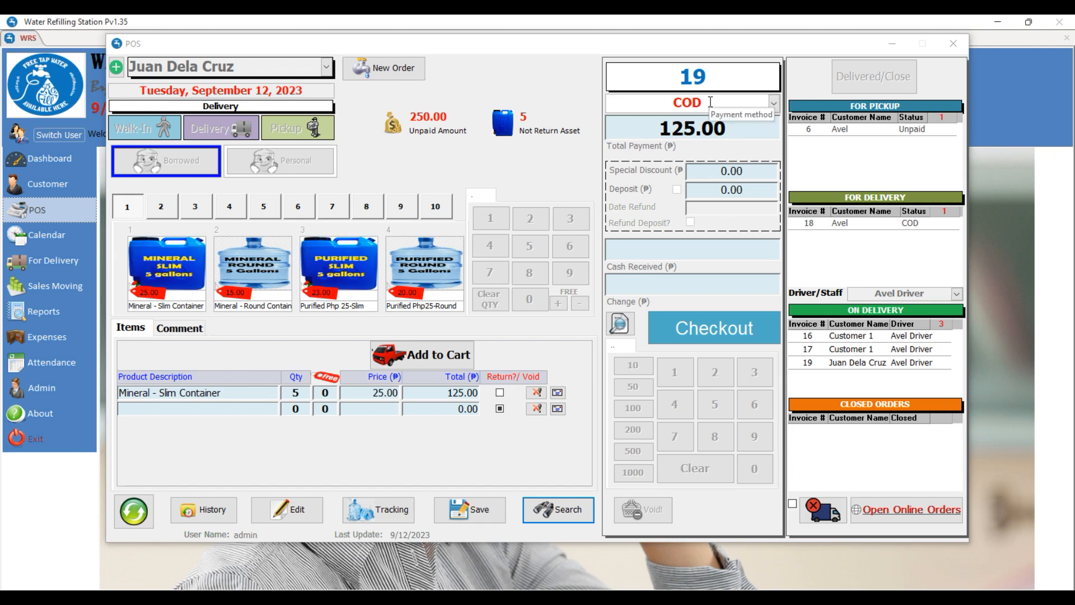
Set the order's payment method to Paid and close it as delivered
{"action": "left_click", "coordinate": [774, 104]}
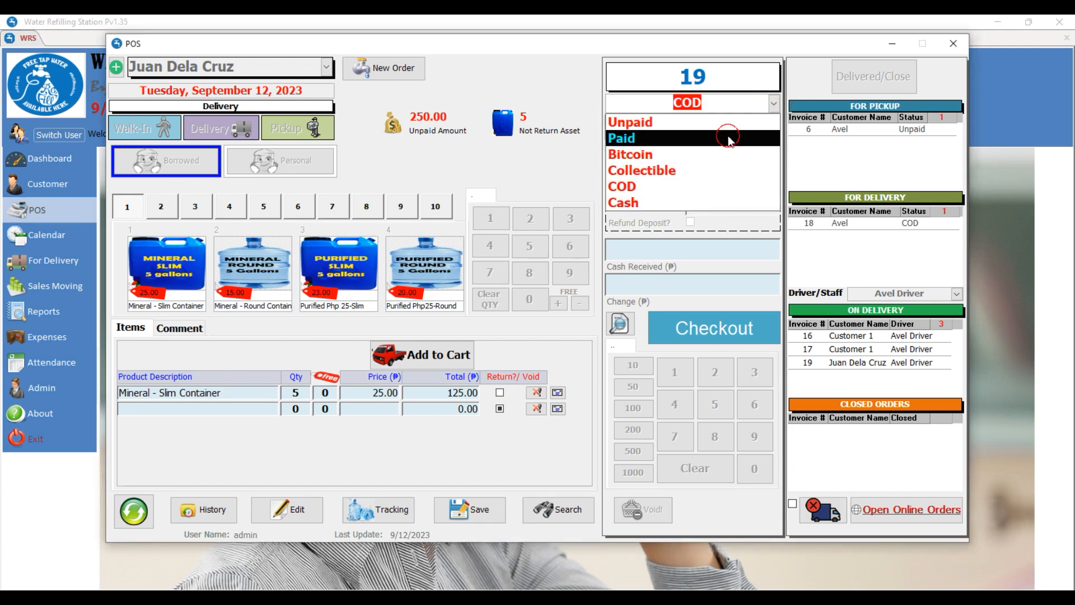
{"action": "left_click", "coordinate": [727, 136]}
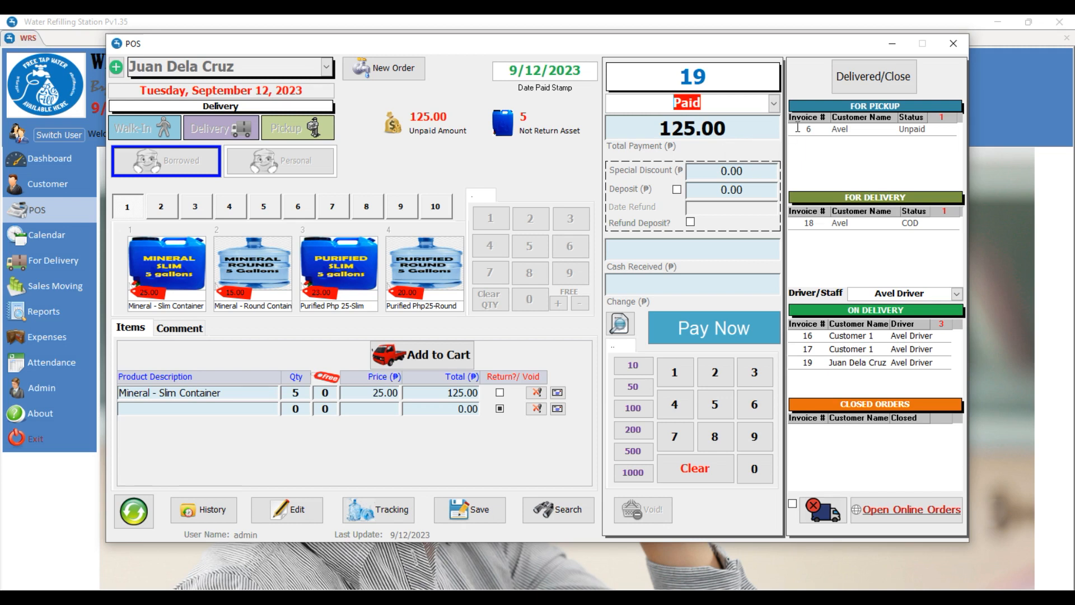
{"action": "left_click", "coordinate": [867, 84]}
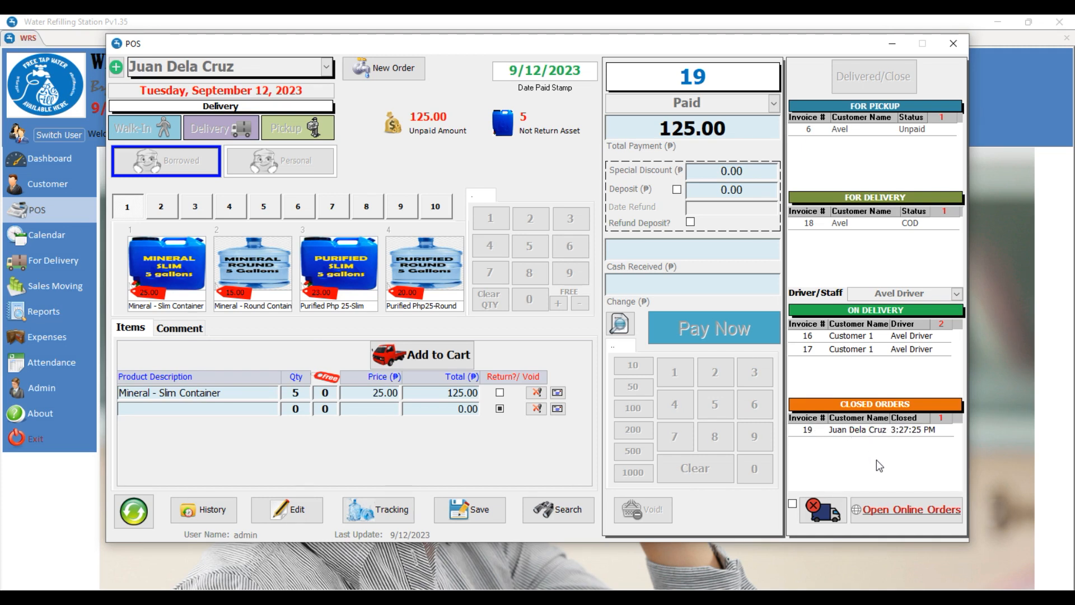
Look through the 2023 order search records and reopen the newest order
{"action": "left_click", "coordinate": [558, 511]}
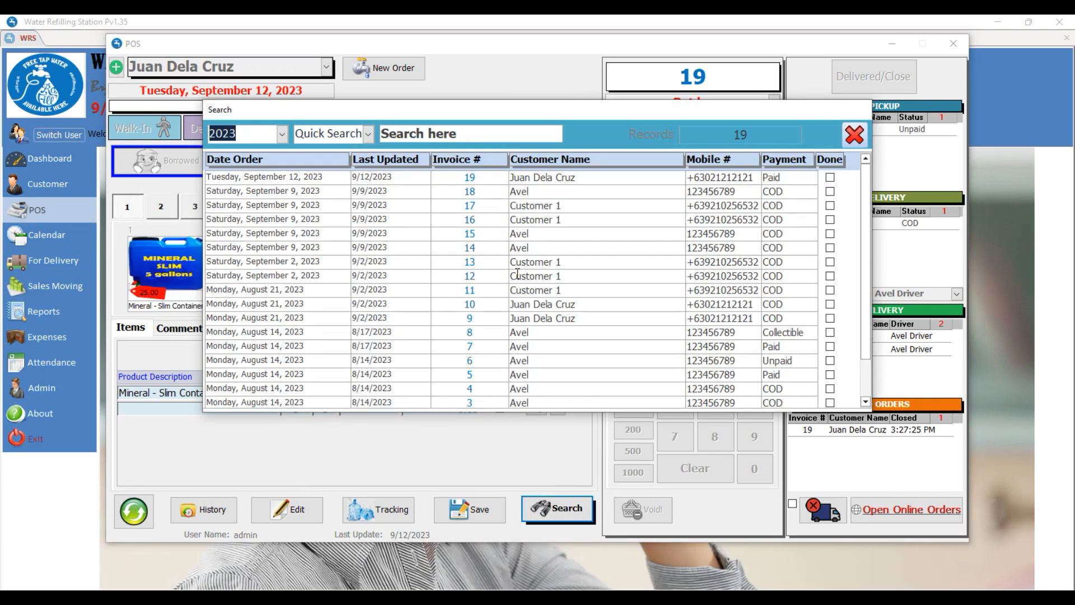
{"action": "scroll", "coordinate": [494, 333], "scroll_direction": "down", "scroll_amount": 2}
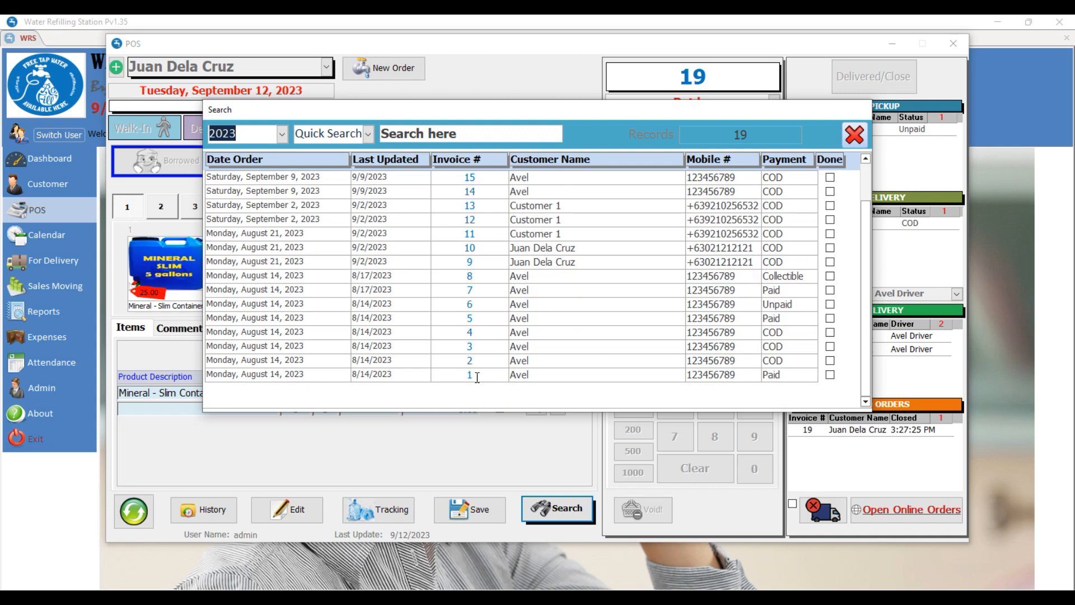
{"action": "scroll", "coordinate": [475, 348], "scroll_direction": "up", "scroll_amount": 2}
{"action": "double_click", "coordinate": [482, 177]}
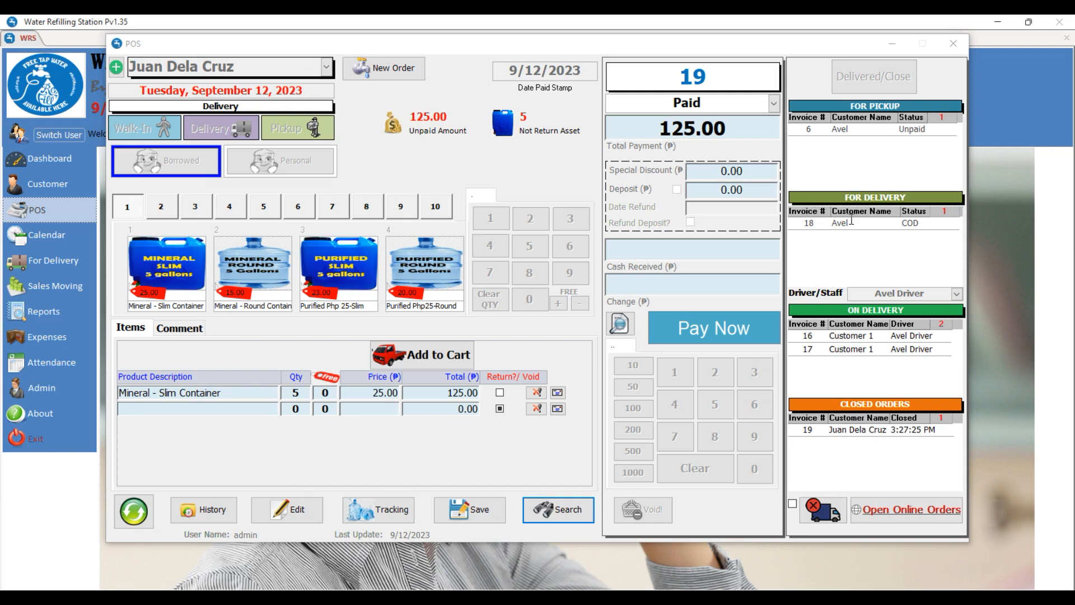
Open the second order in the On Delivery list, set its payment method to Paid, and close it as delivered
{"action": "double_click", "coordinate": [864, 349]}
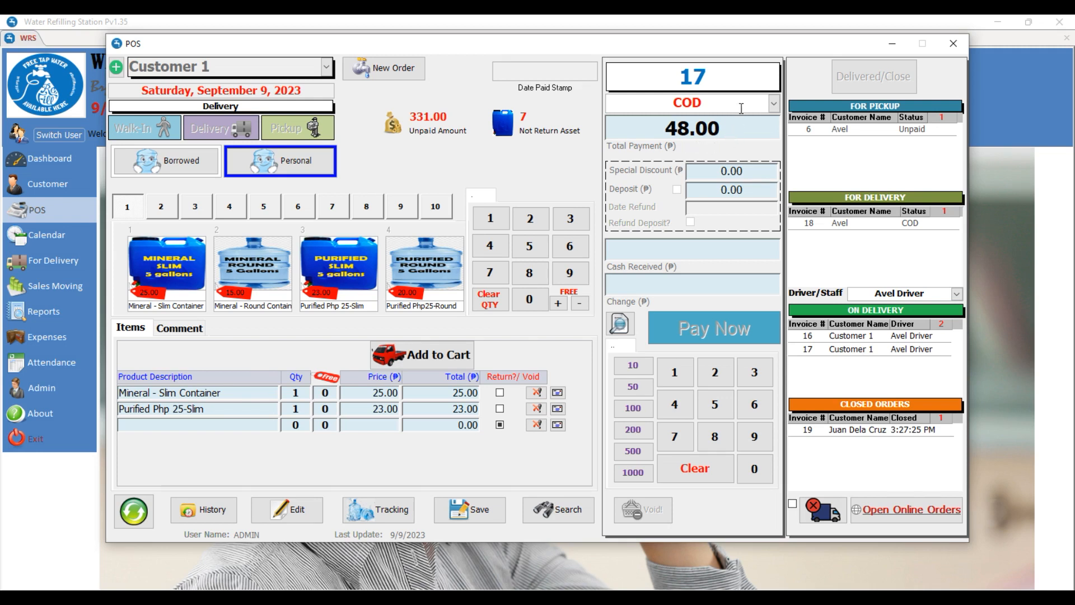
{"action": "left_click", "coordinate": [774, 103]}
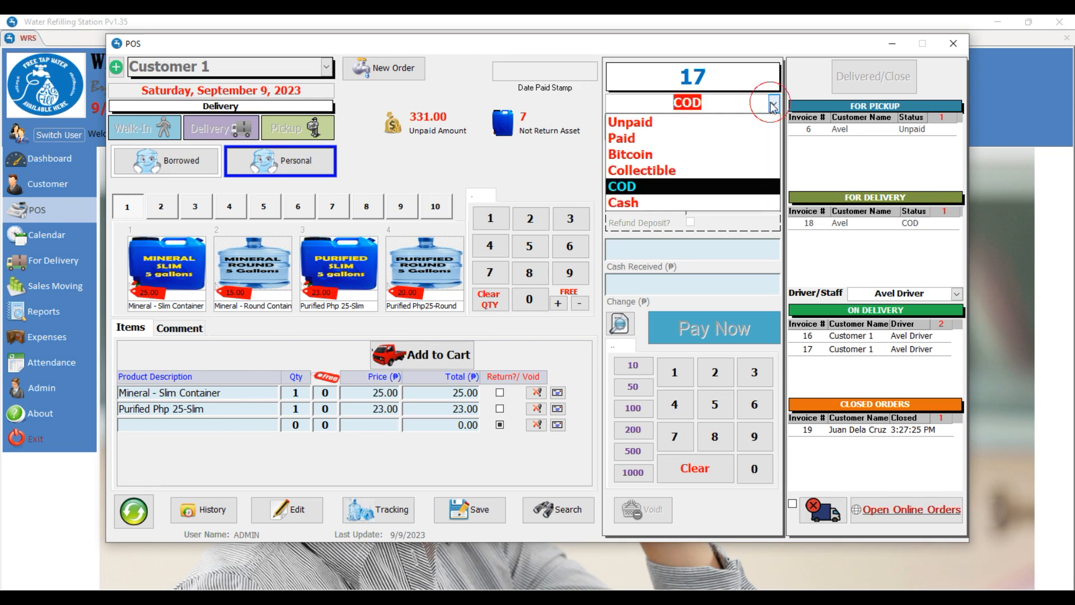
{"action": "left_click", "coordinate": [720, 138]}
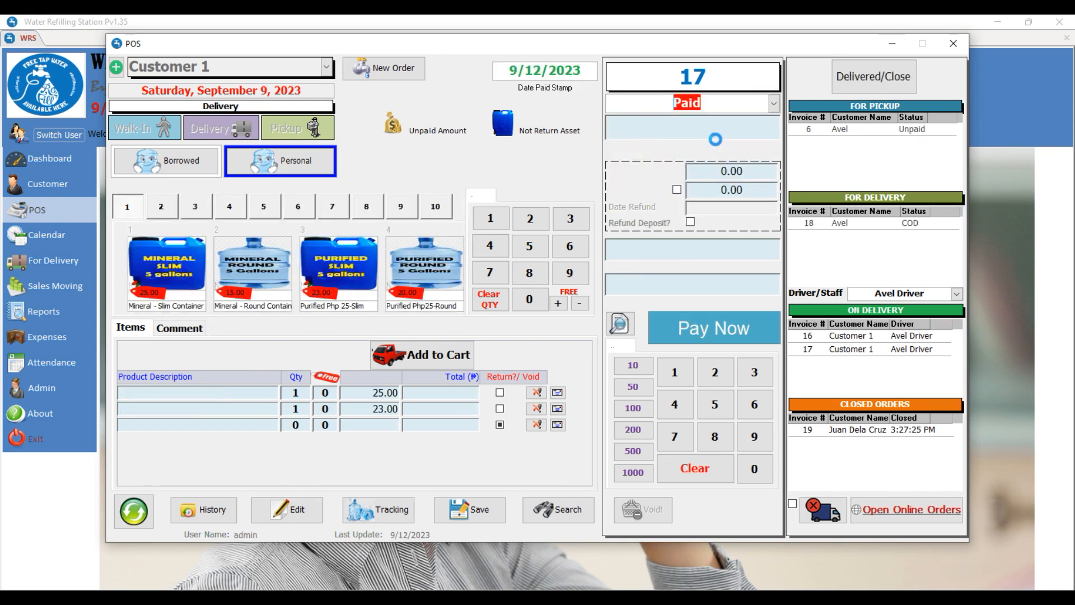
{"action": "left_click", "coordinate": [857, 79]}
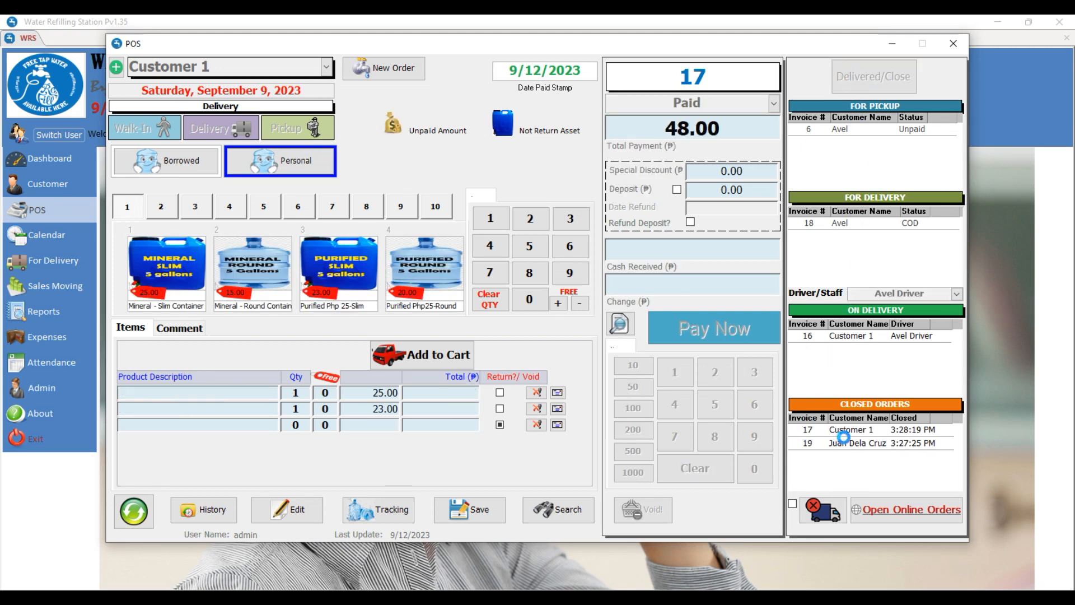
Set the last remaining On Delivery order's payment method to Paid and close it as delivered
{"action": "left_click", "coordinate": [854, 336]}
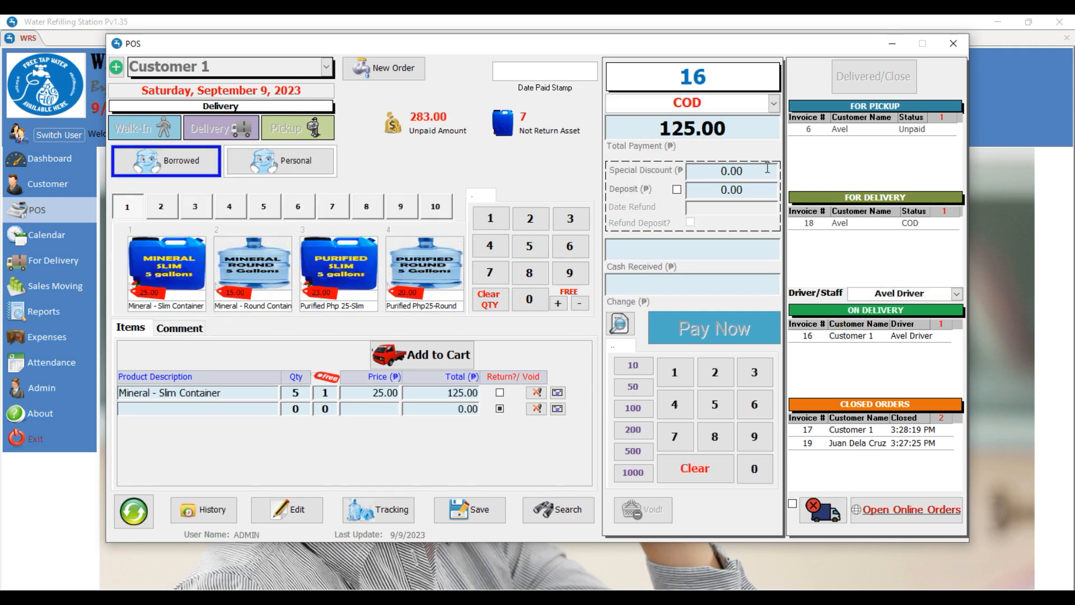
{"action": "left_click", "coordinate": [773, 103]}
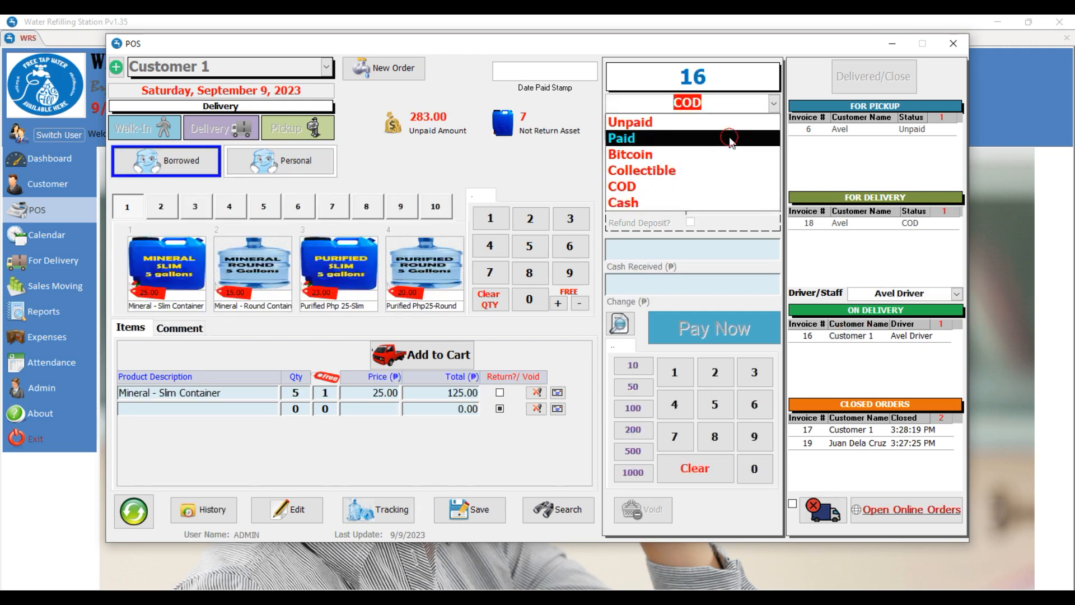
{"action": "left_click", "coordinate": [730, 139]}
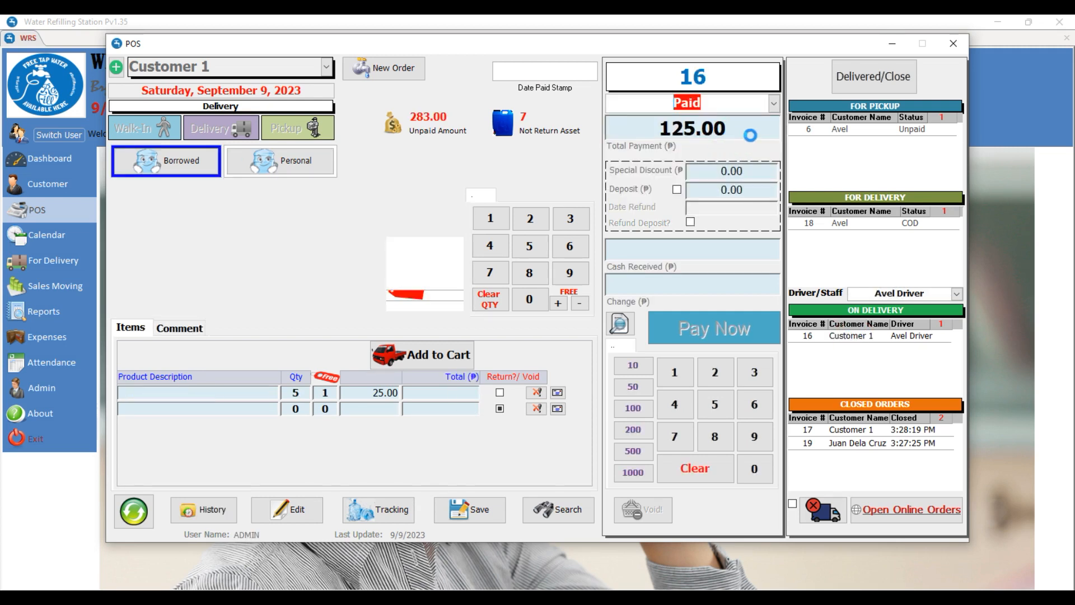
{"action": "left_click", "coordinate": [844, 91]}
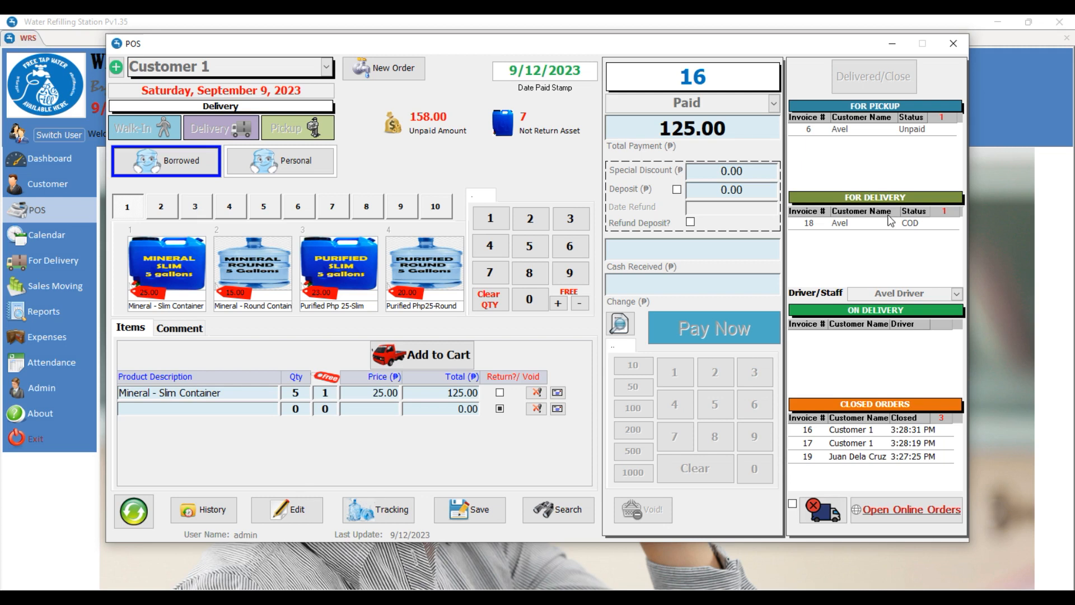
Open the order in the For Delivery list and dismiss its driver choices without assigning one
{"action": "double_click", "coordinate": [860, 223]}
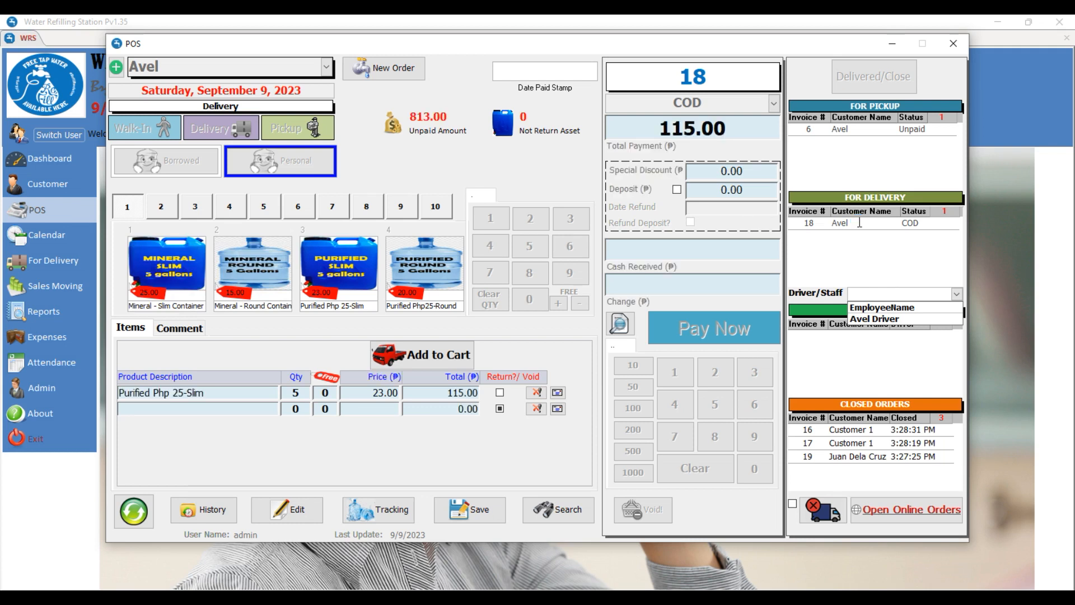
{"action": "left_click", "coordinate": [871, 258]}
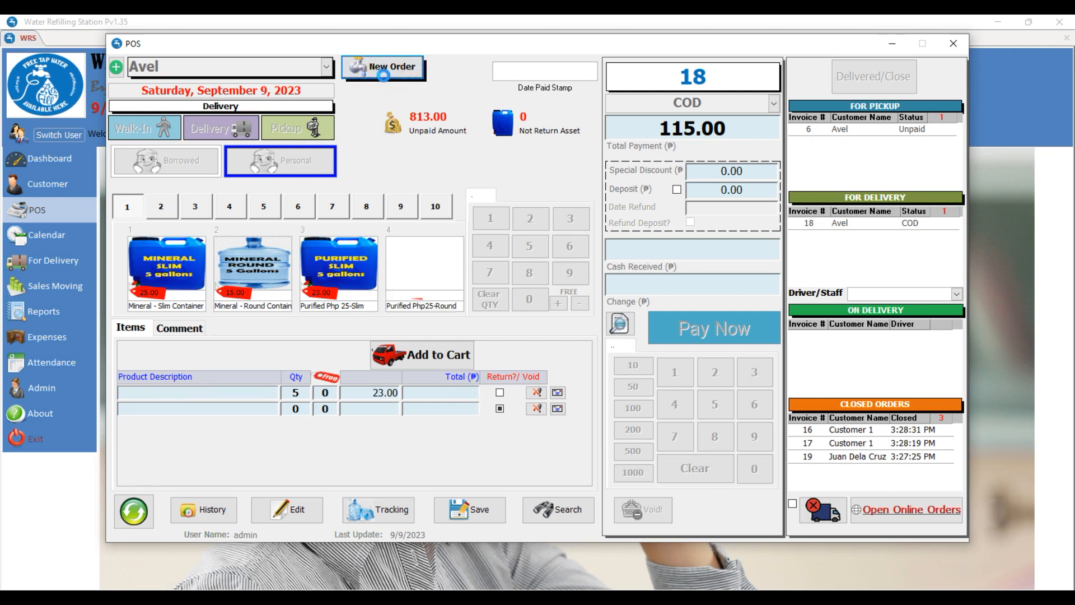
Start a new order for Customer 1 as a Pickup with Personal containers
{"action": "left_click", "coordinate": [385, 77]}
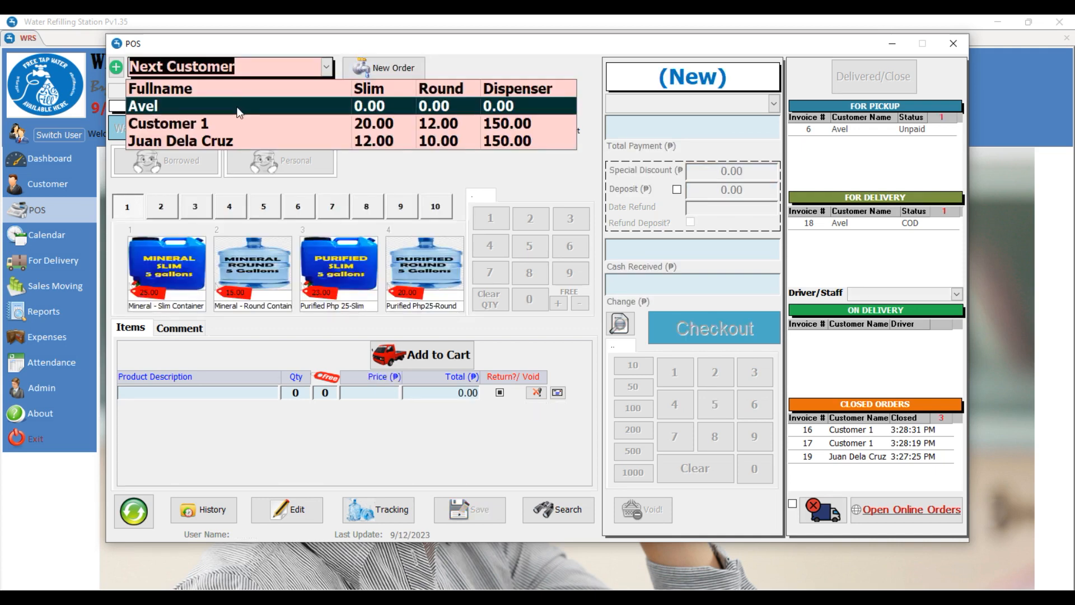
{"action": "left_click", "coordinate": [228, 123]}
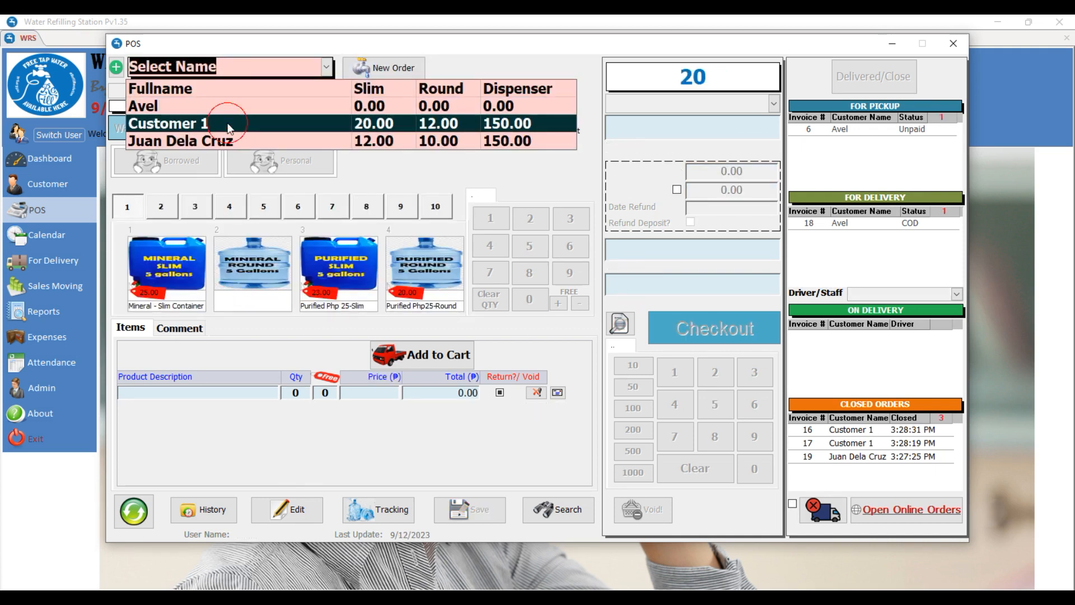
{"action": "left_click", "coordinate": [291, 133]}
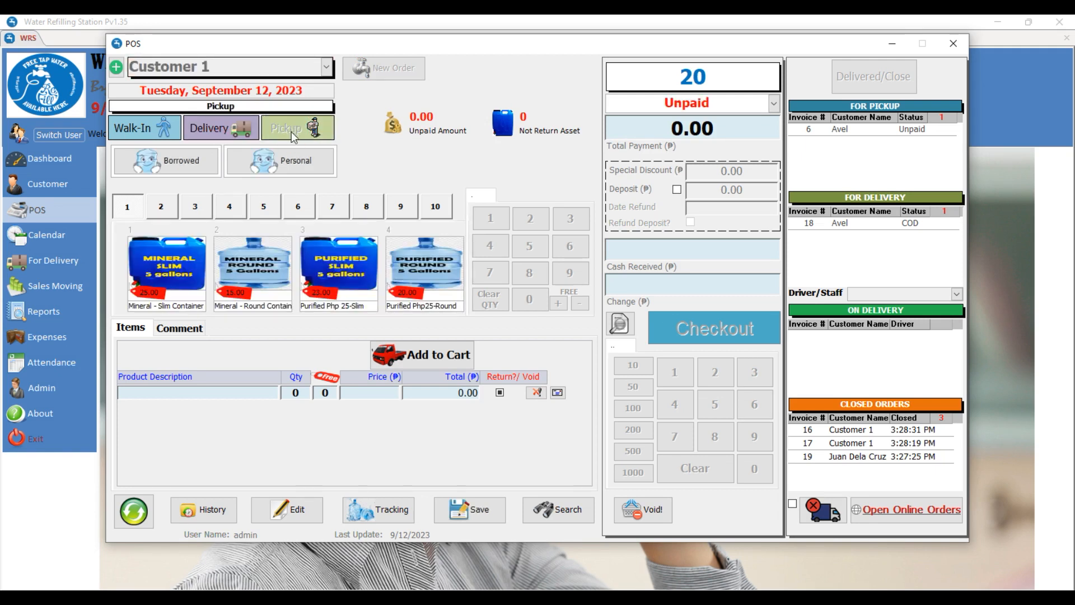
{"action": "left_click", "coordinate": [292, 163]}
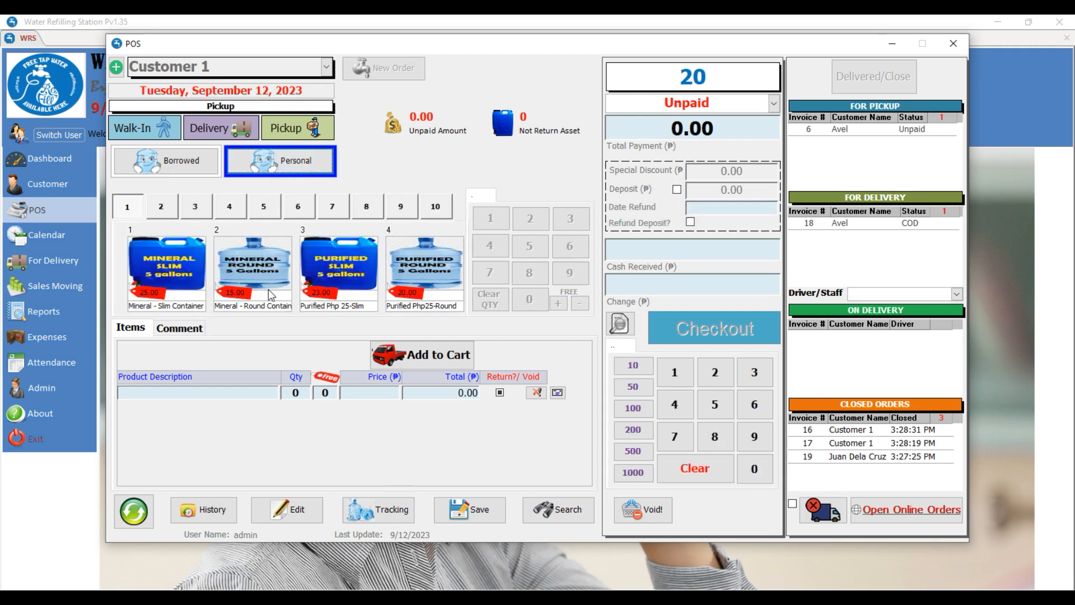
Add 10 Mineral - Round Container to the cart and check out the Unpaid order without printing the invoice
{"action": "double_click", "coordinate": [254, 271]}
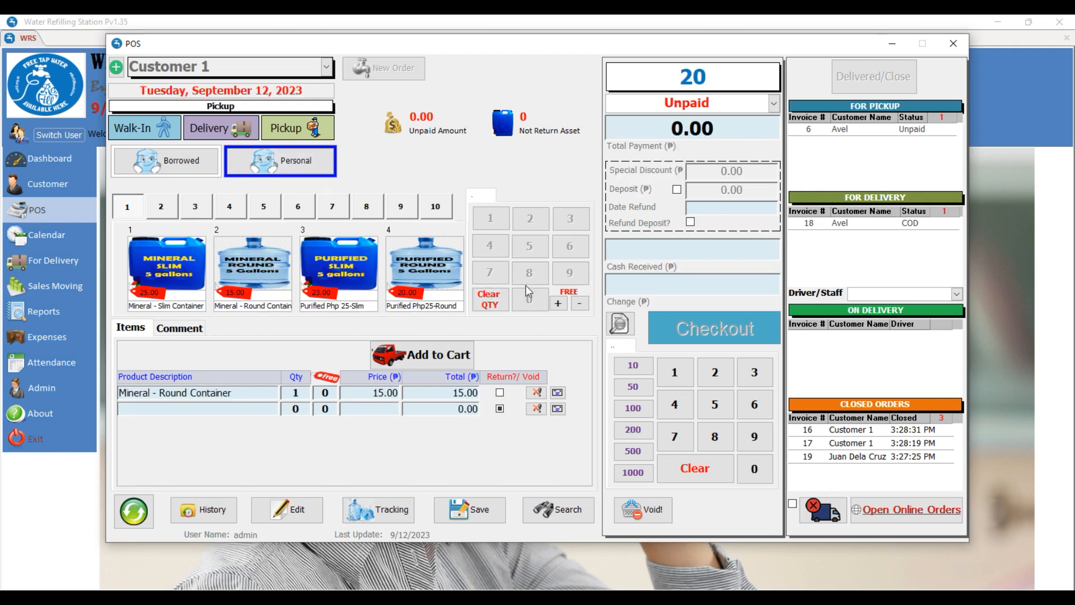
{"action": "left_click", "coordinate": [489, 300]}
{"action": "left_click", "coordinate": [489, 218]}
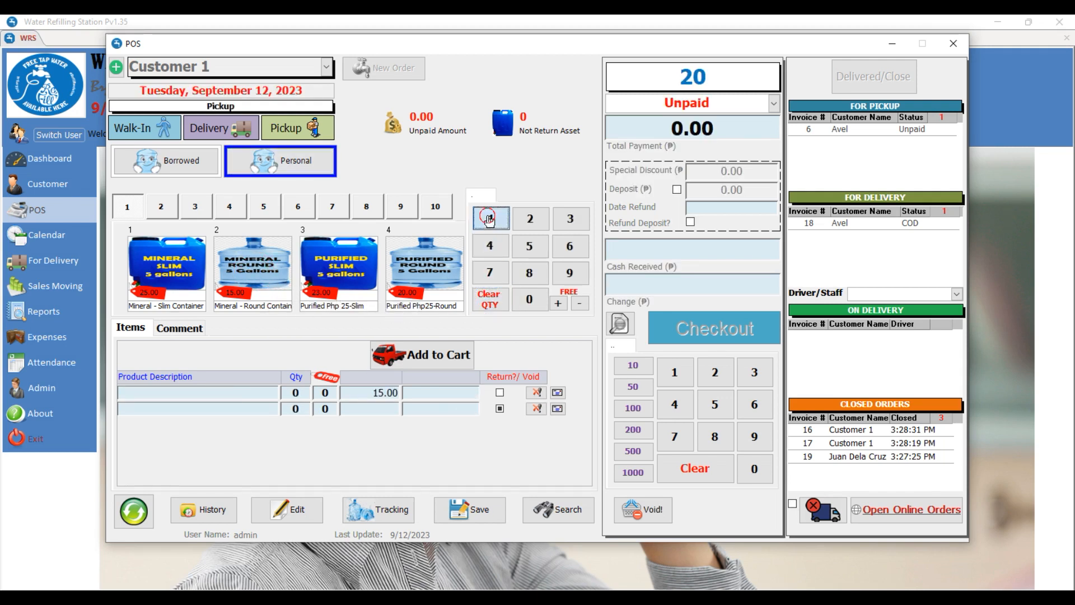
{"action": "left_click", "coordinate": [530, 299]}
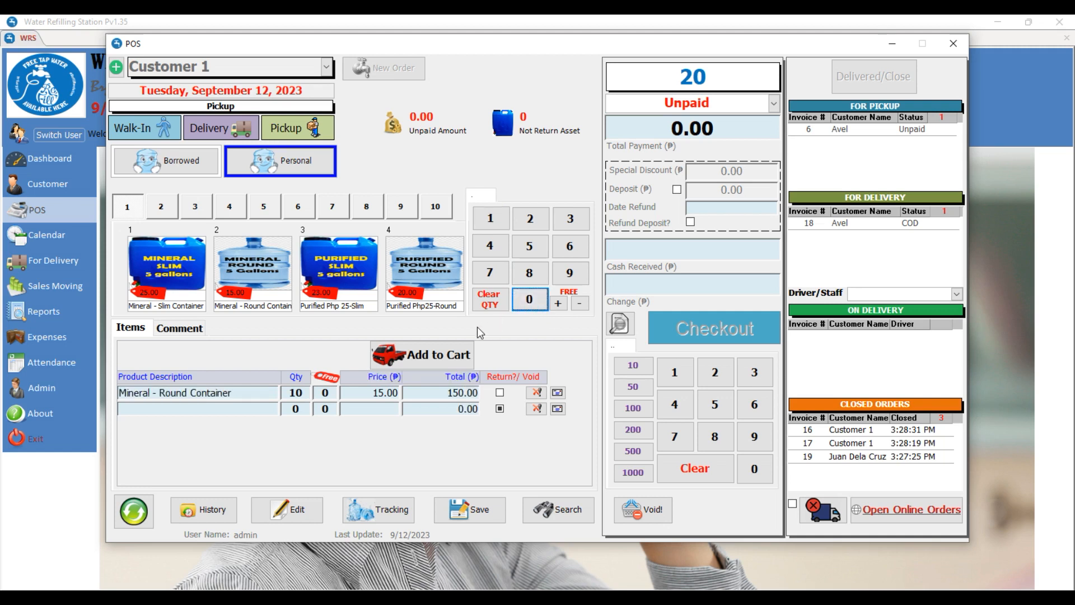
{"action": "left_click", "coordinate": [432, 355]}
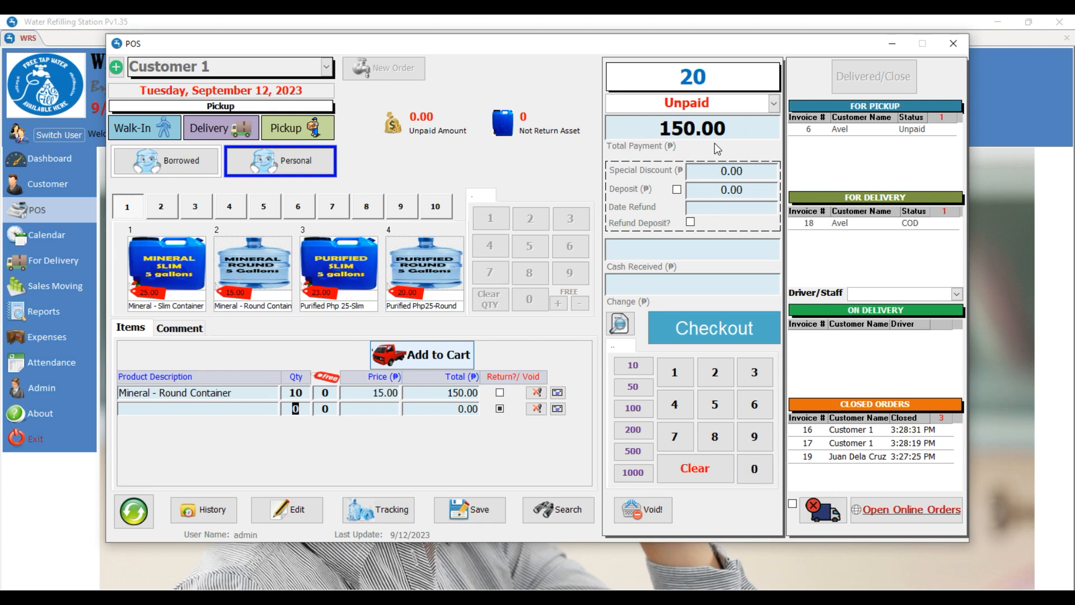
{"action": "left_click", "coordinate": [731, 335]}
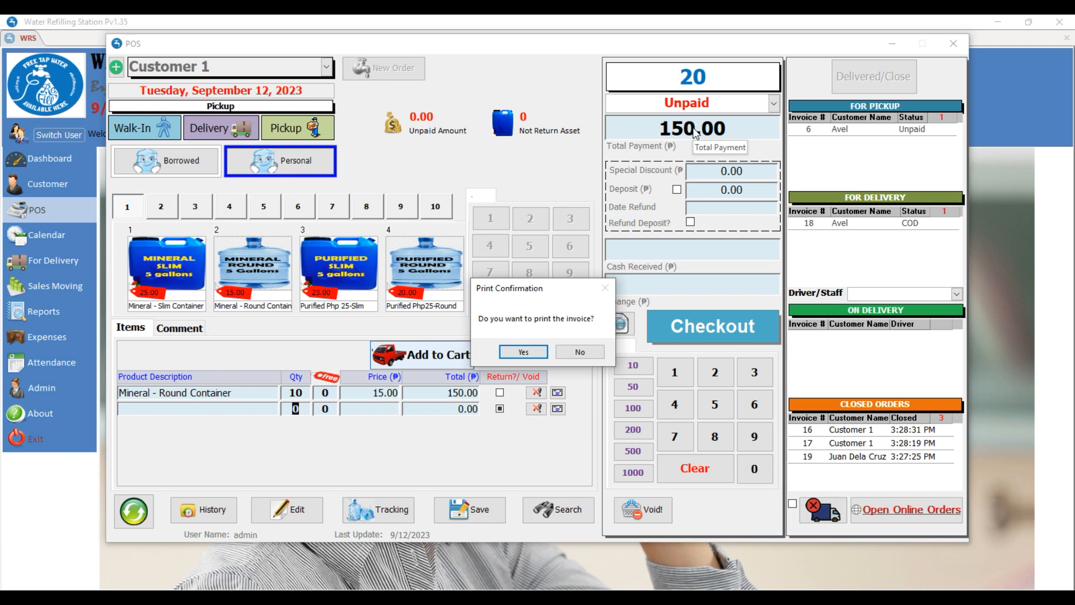
{"action": "left_click", "coordinate": [593, 358]}
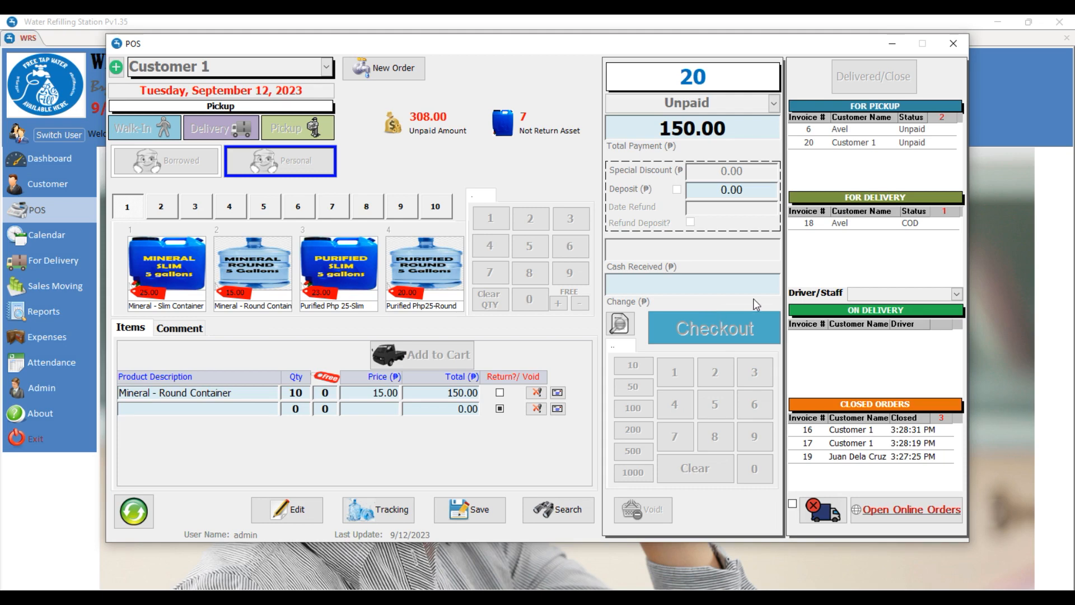
Draft a pickup notification for Customer 1's order from the template, filling in its invoice number, payment status 150 and quantity 10
{"action": "double_click", "coordinate": [857, 143]}
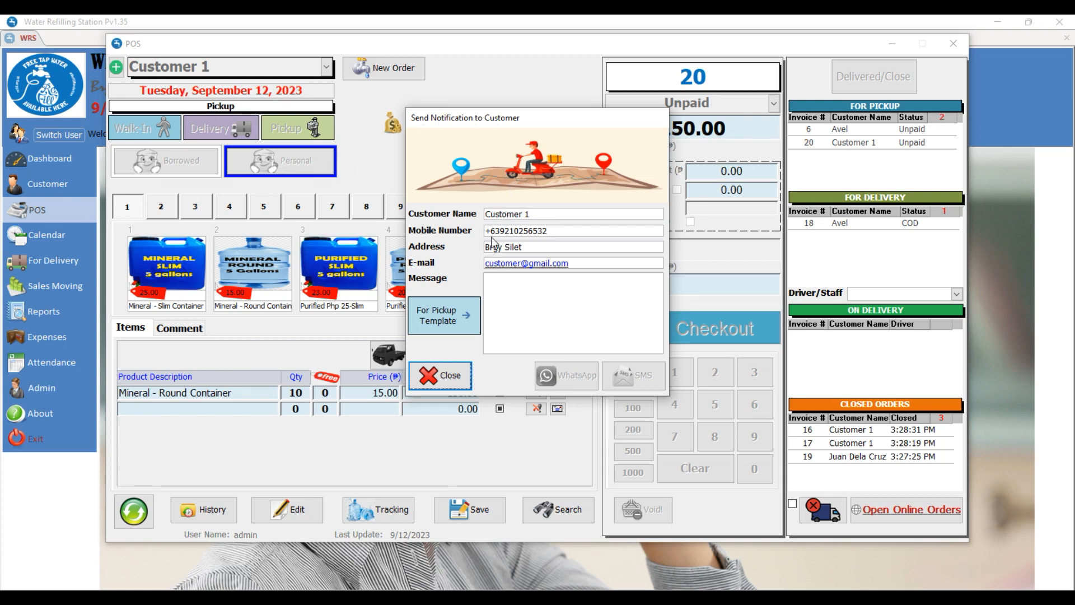
{"action": "left_click", "coordinate": [450, 323]}
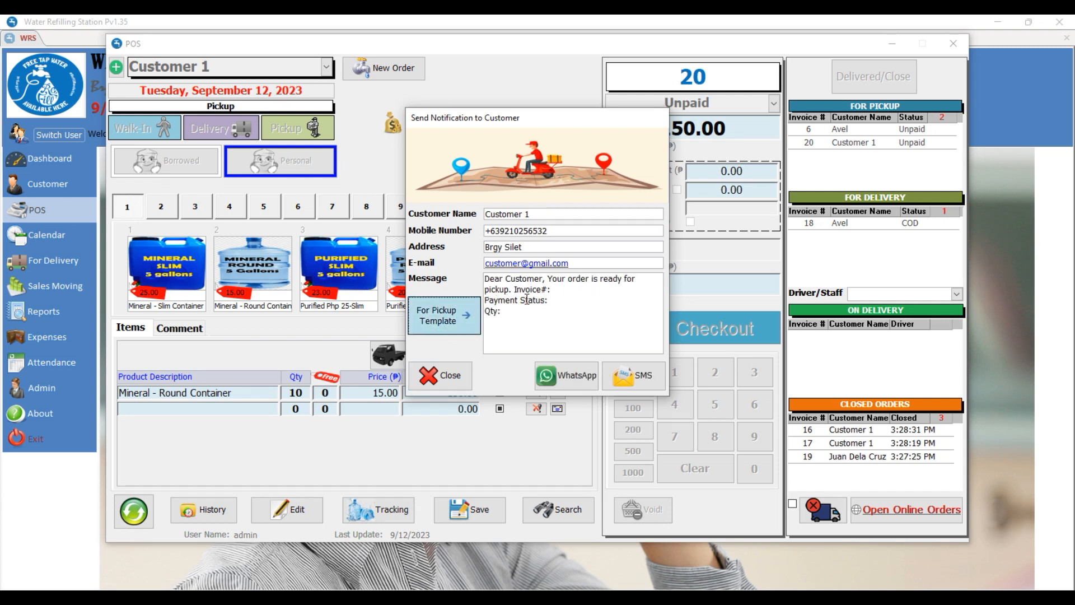
{"action": "left_click", "coordinate": [558, 293]}
{"action": "type", "text": "20"}
{"action": "left_click", "coordinate": [566, 301]}
{"action": "type", "text": "150"}
{"action": "left_click", "coordinate": [556, 309]}
{"action": "type", "text": "10"}
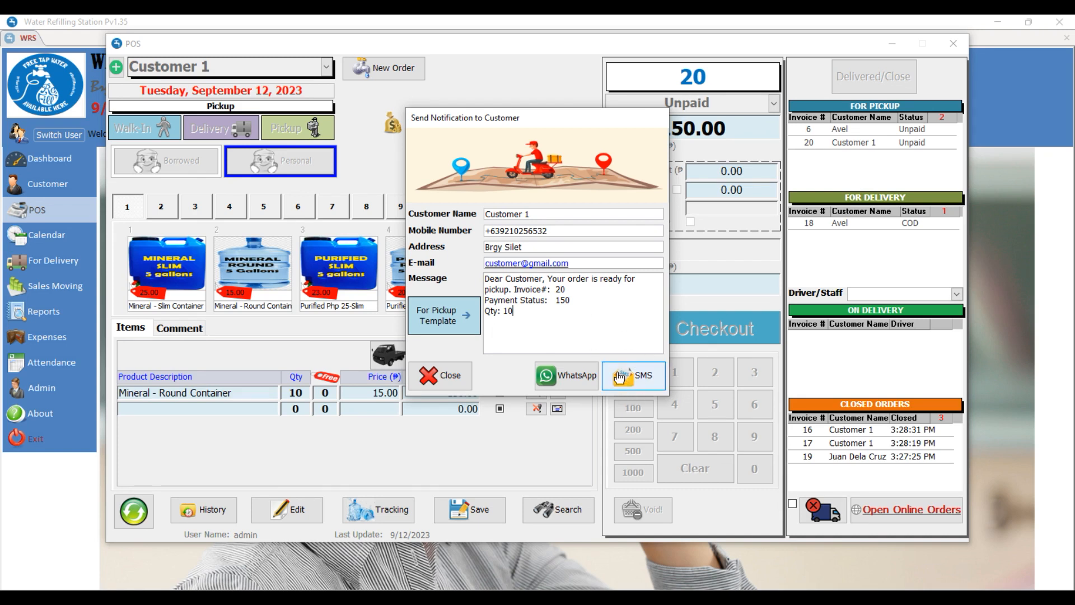
Highlight the customer's mobile number and close the pickup notification without sending it
{"action": "left_click", "coordinate": [552, 230]}
{"action": "double_click", "coordinate": [552, 230]}
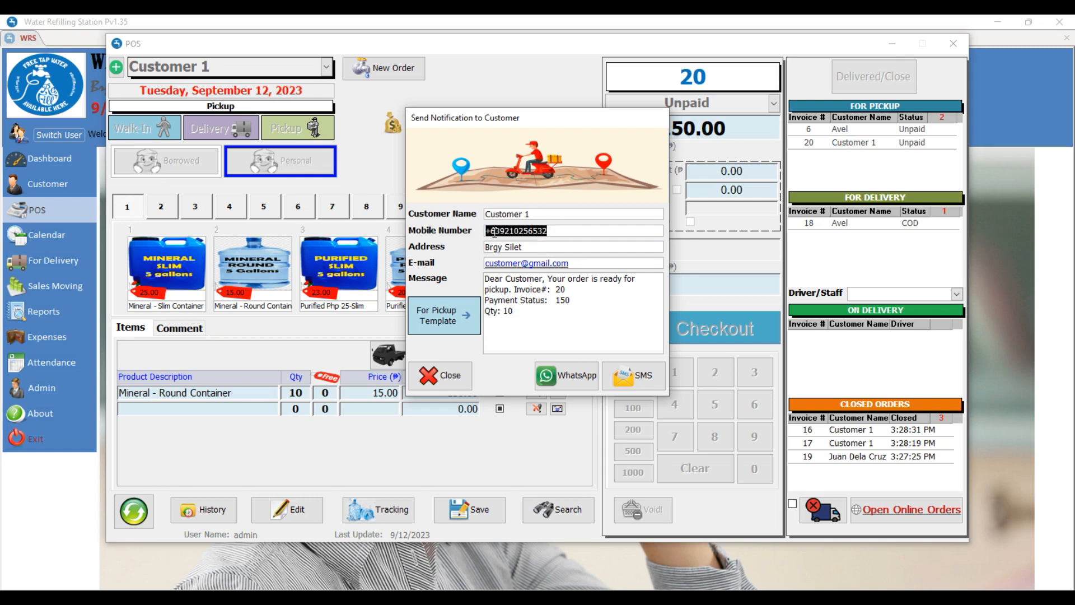
{"action": "left_click", "coordinate": [452, 375]}
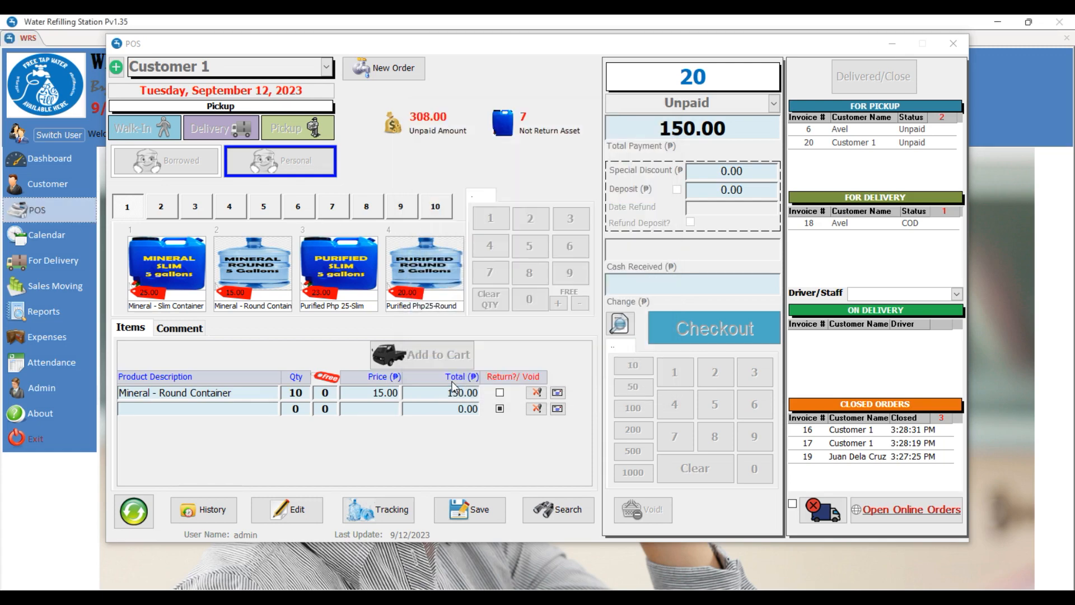
Open the notification for the first For Pickup order, load the pickup template, and close it without sending
{"action": "double_click", "coordinate": [840, 129]}
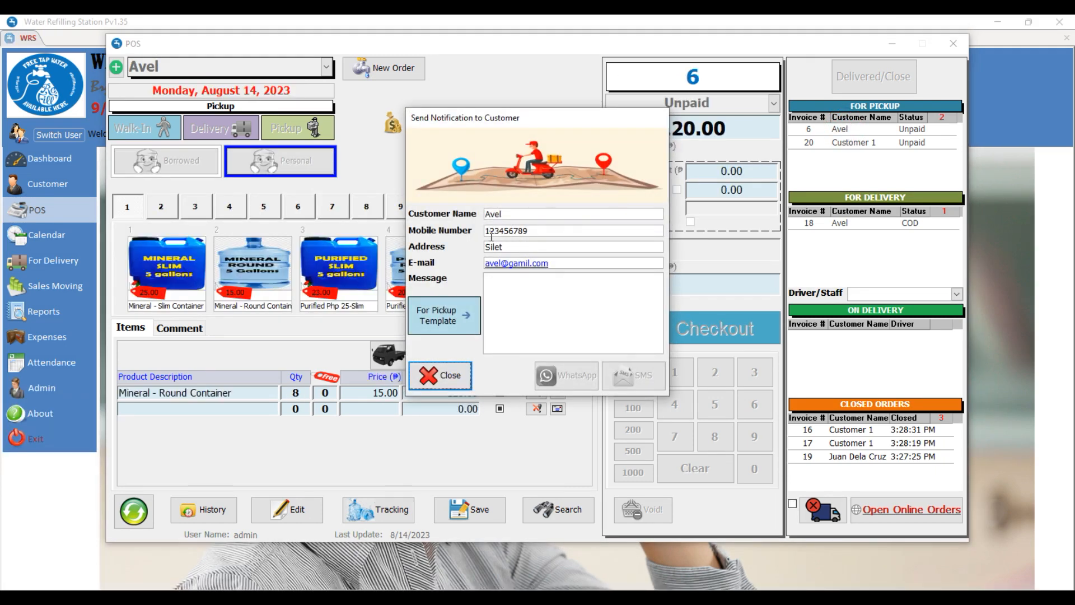
{"action": "left_click", "coordinate": [443, 315]}
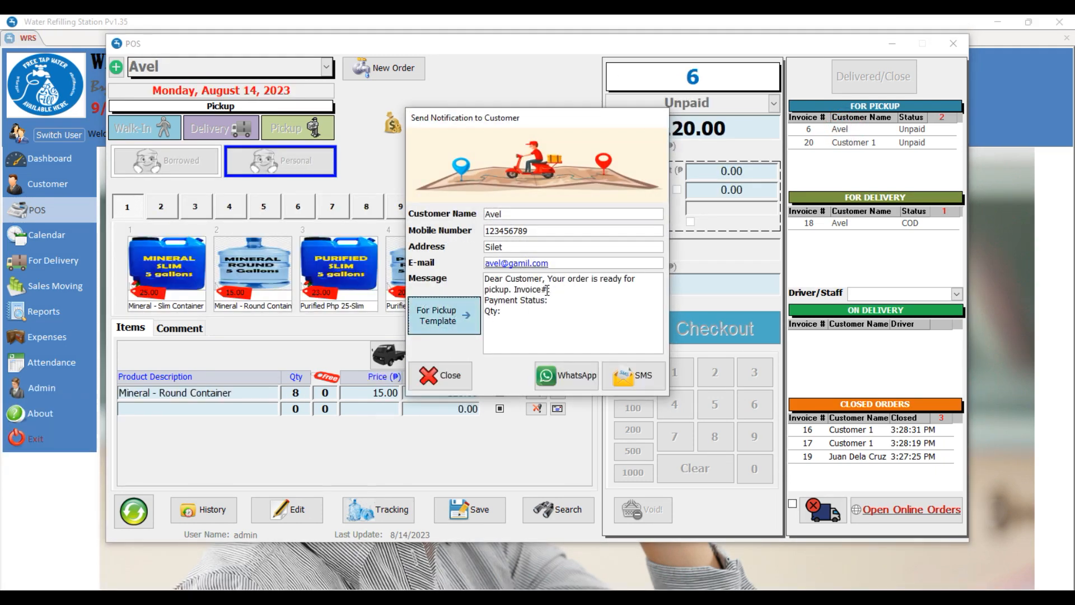
{"action": "left_click", "coordinate": [459, 386]}
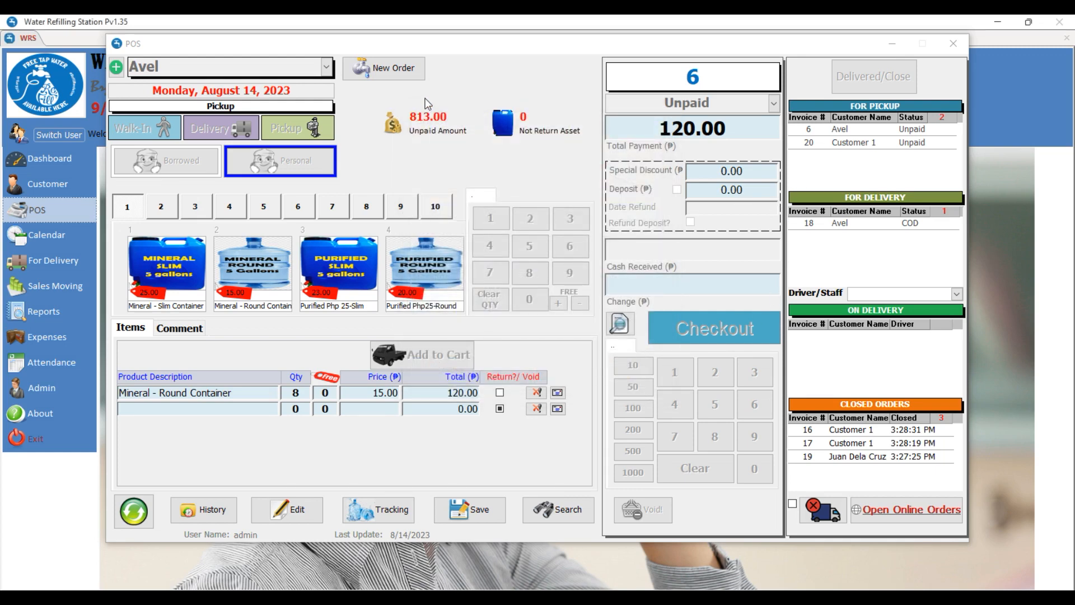
Bring up a blank new order, reopen Customer 1's order from the For Pickup list, and close its notification
{"action": "left_click", "coordinate": [368, 78]}
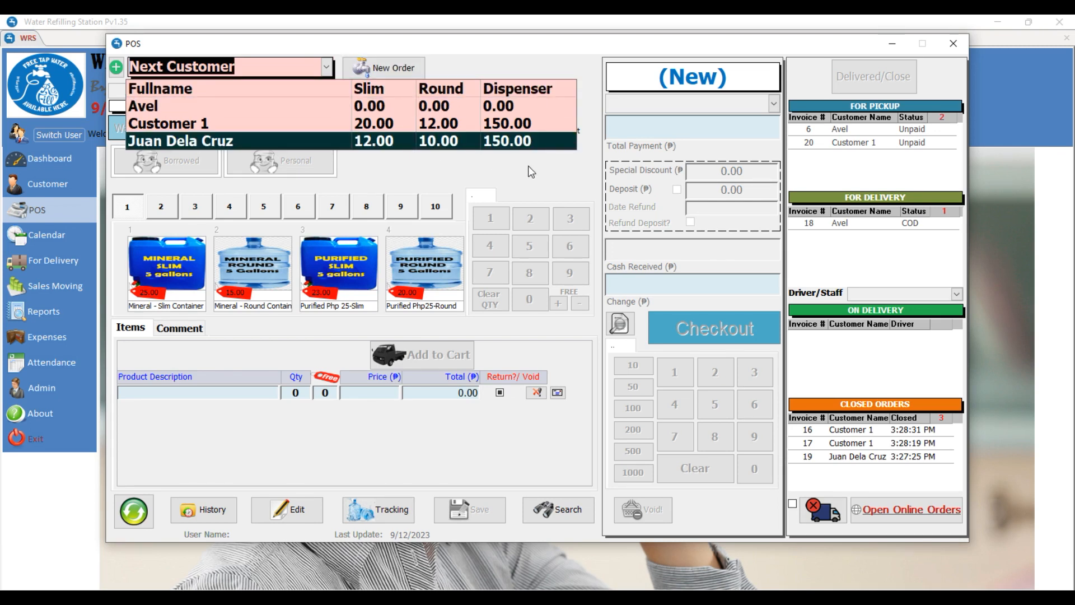
{"action": "left_click", "coordinate": [479, 179]}
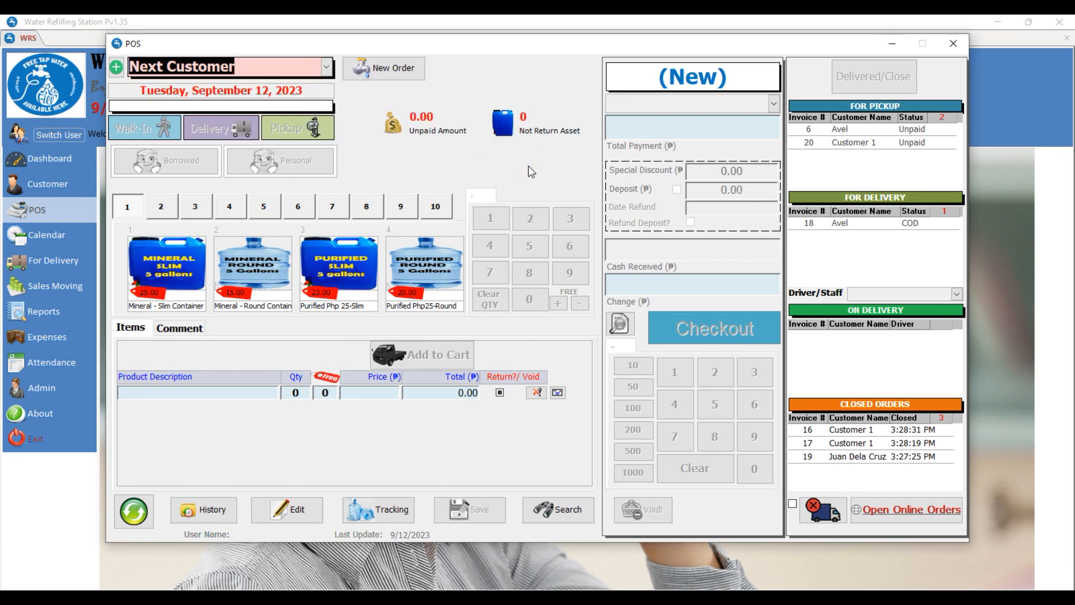
{"action": "left_click", "coordinate": [875, 142]}
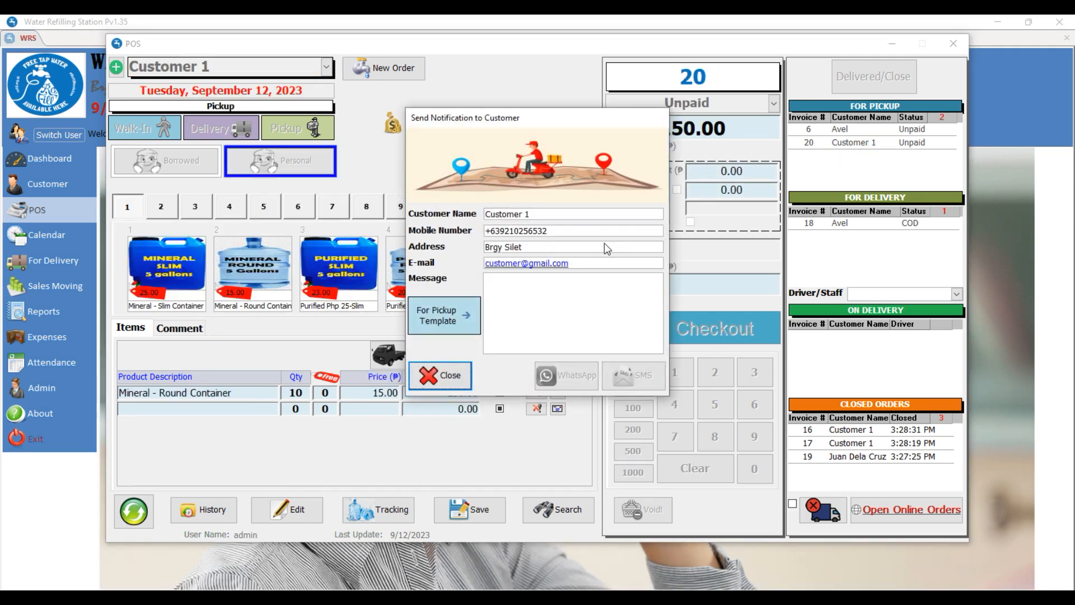
{"action": "left_click", "coordinate": [444, 374]}
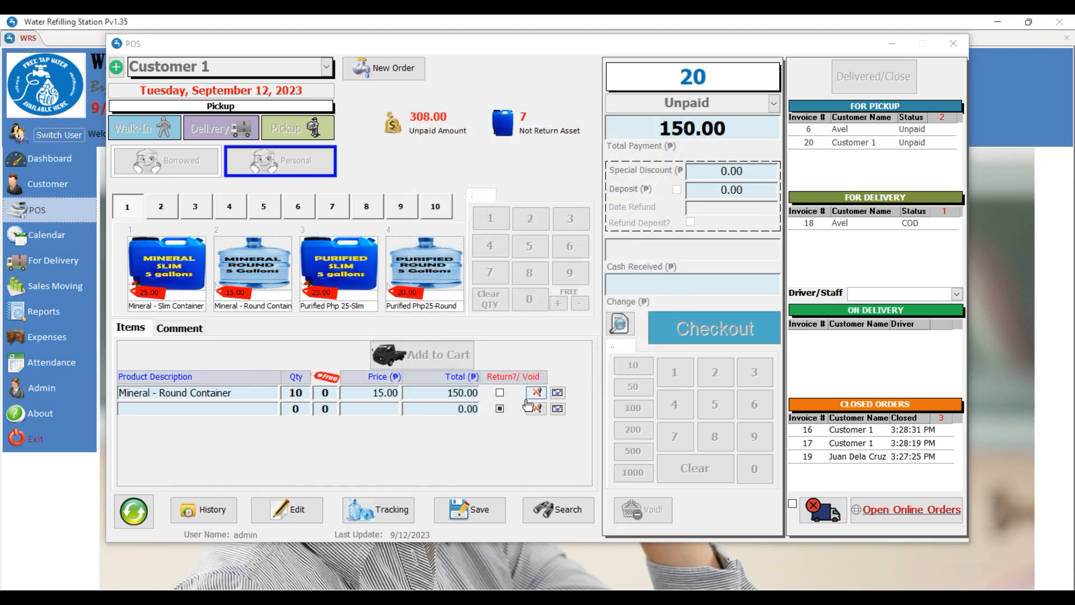
Edit Customer 1's pickup order to set its payment status to Paid, and mark the order as delivered and closed
{"action": "left_click", "coordinate": [299, 512]}
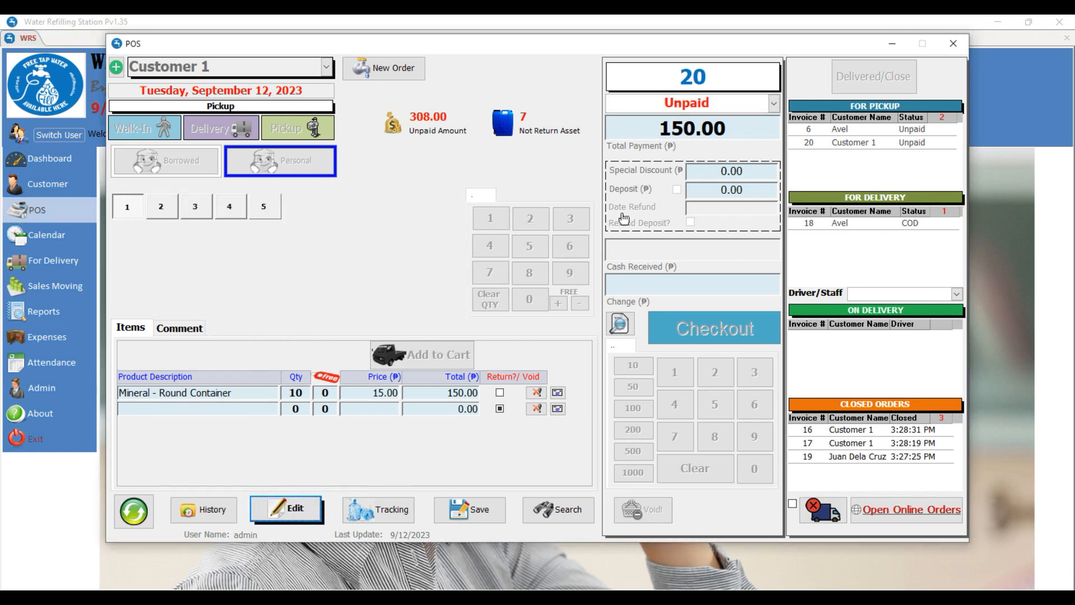
{"action": "left_click", "coordinate": [717, 101]}
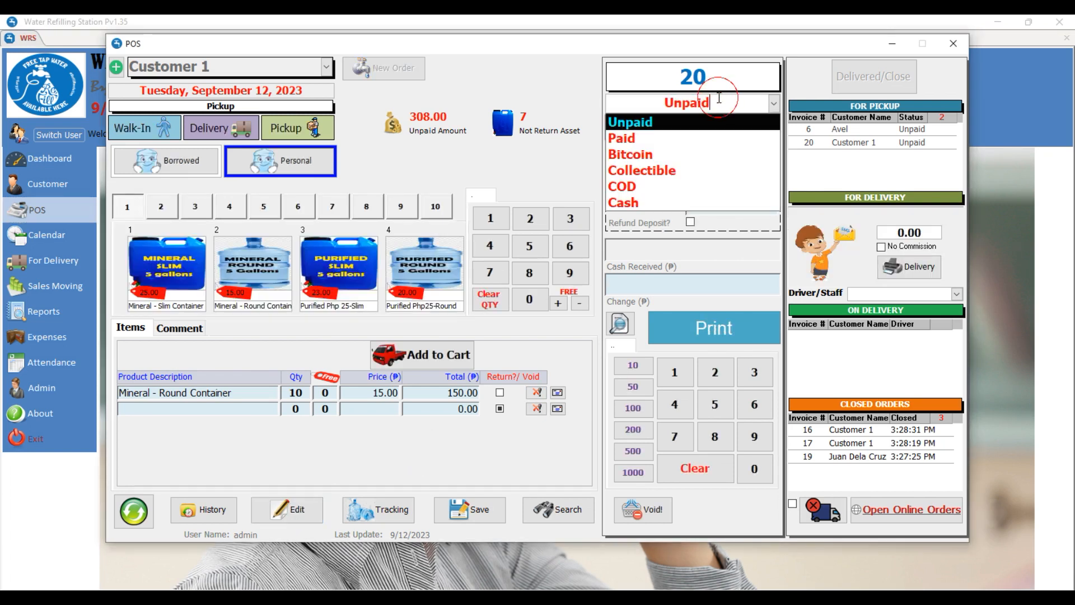
{"action": "left_click", "coordinate": [684, 138]}
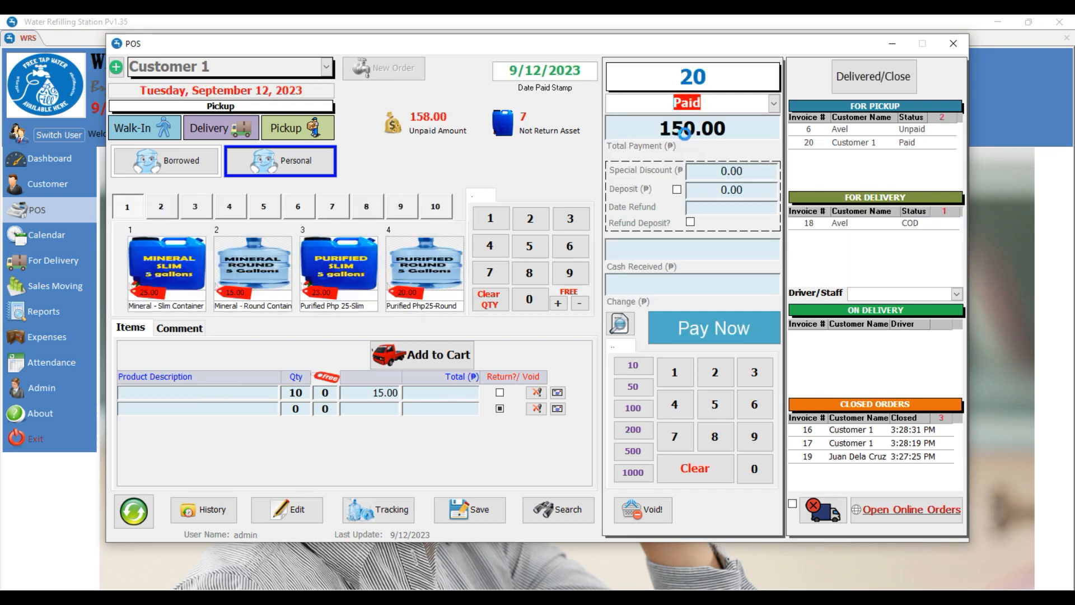
{"action": "left_click", "coordinate": [862, 92]}
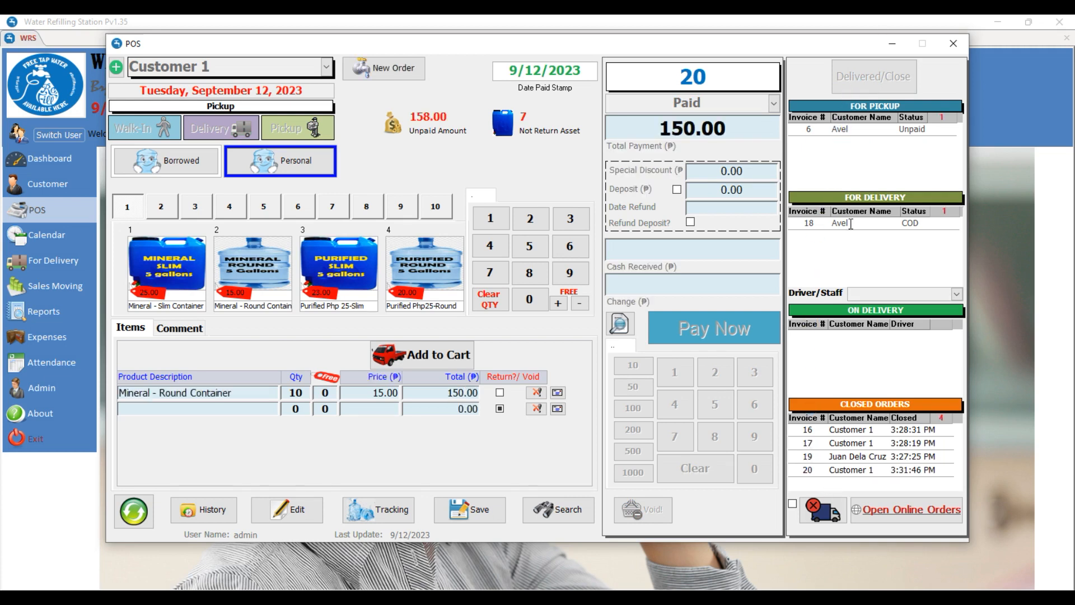
Open the remaining For Pickup order, dismiss its notification, set its payment status to Paid, and close the order
{"action": "left_click", "coordinate": [844, 128]}
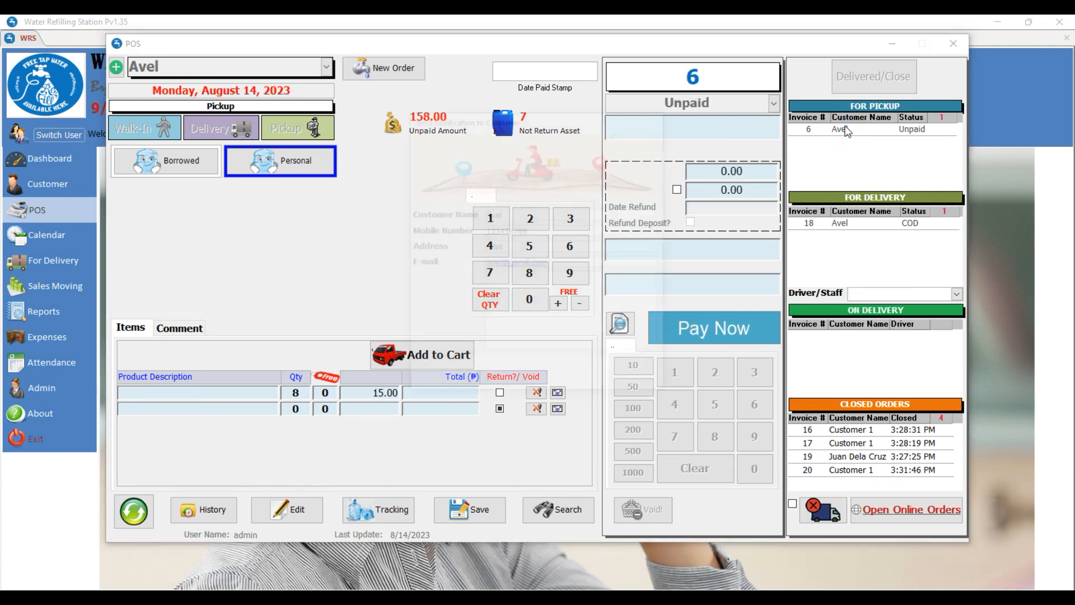
{"action": "left_click", "coordinate": [447, 375]}
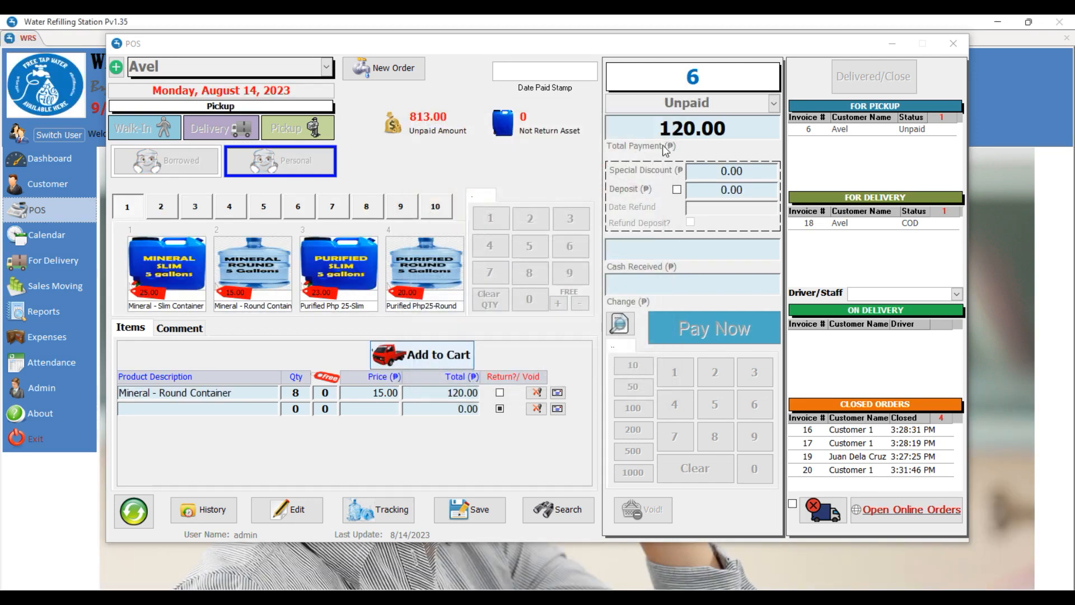
{"action": "left_click", "coordinate": [289, 510]}
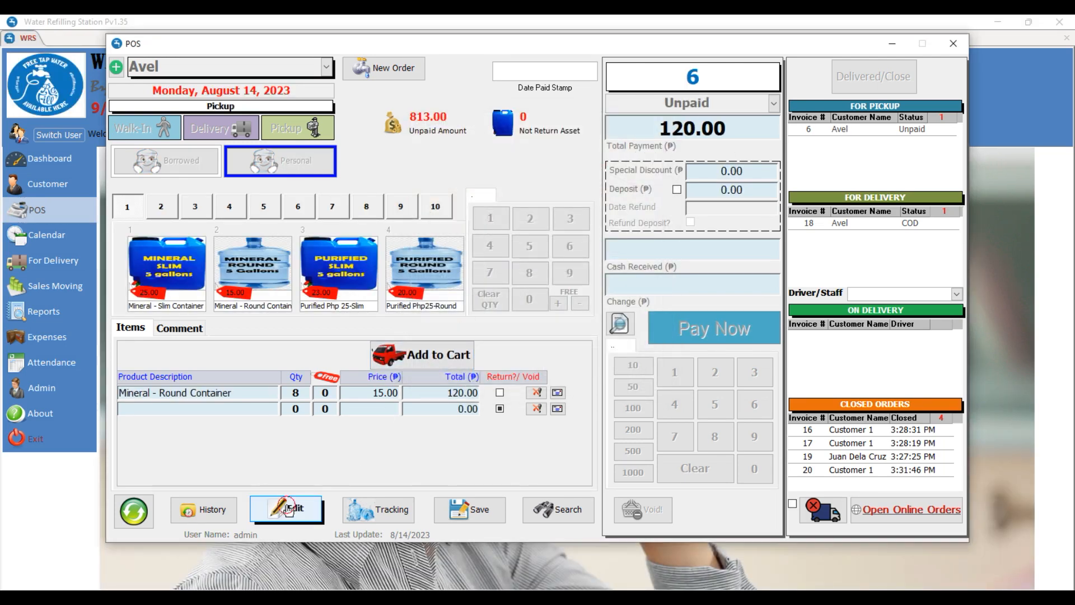
{"action": "left_click", "coordinate": [710, 102]}
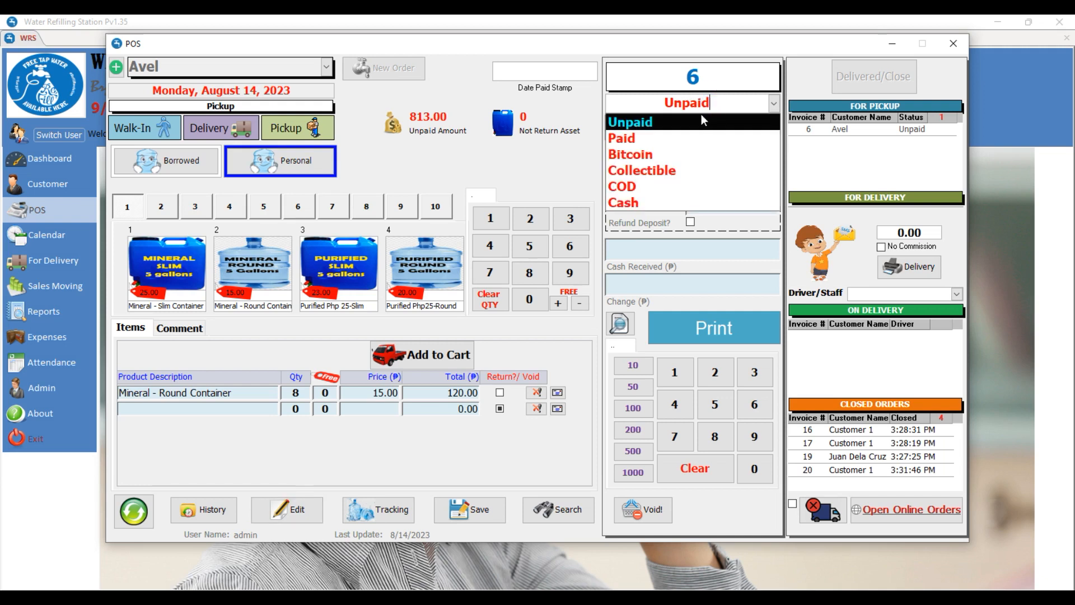
{"action": "left_click", "coordinate": [703, 138]}
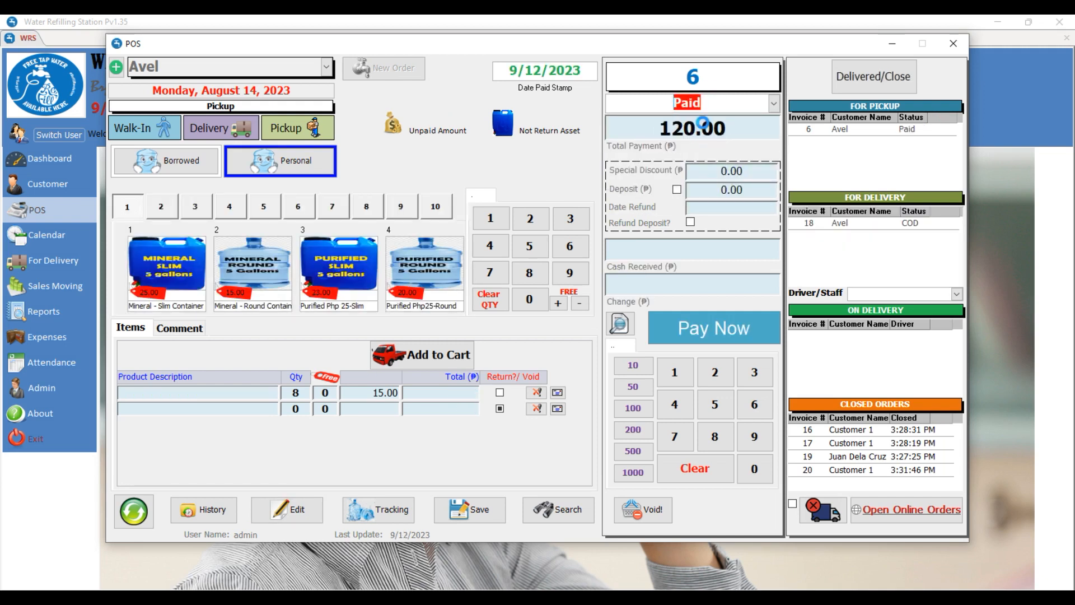
{"action": "left_click", "coordinate": [882, 74]}
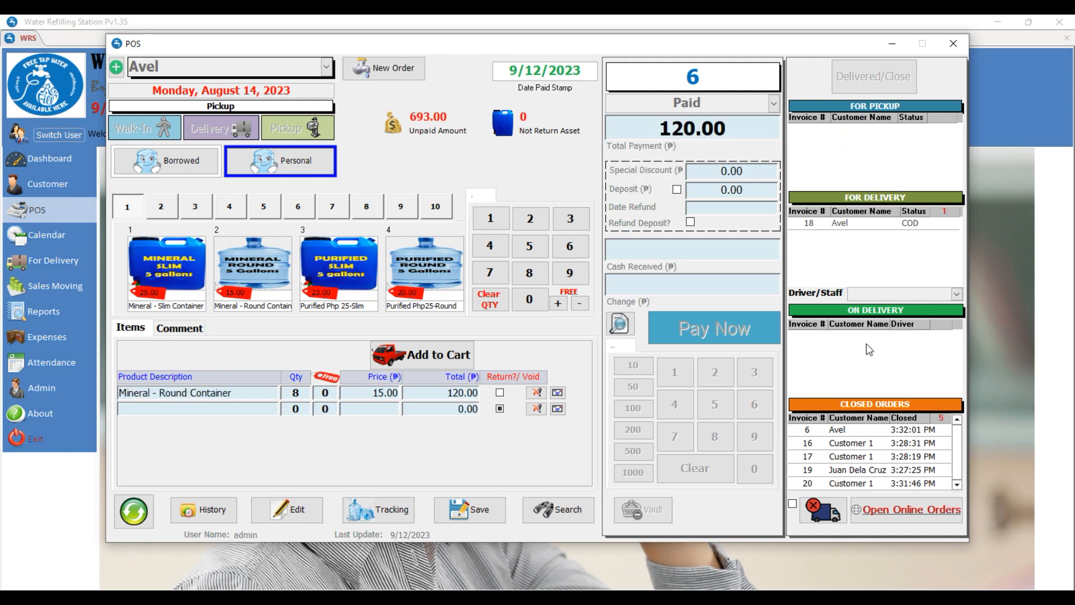
Assign the available driver to the COD order in the For Delivery list and mark it as delivered and closed
{"action": "left_click", "coordinate": [850, 221]}
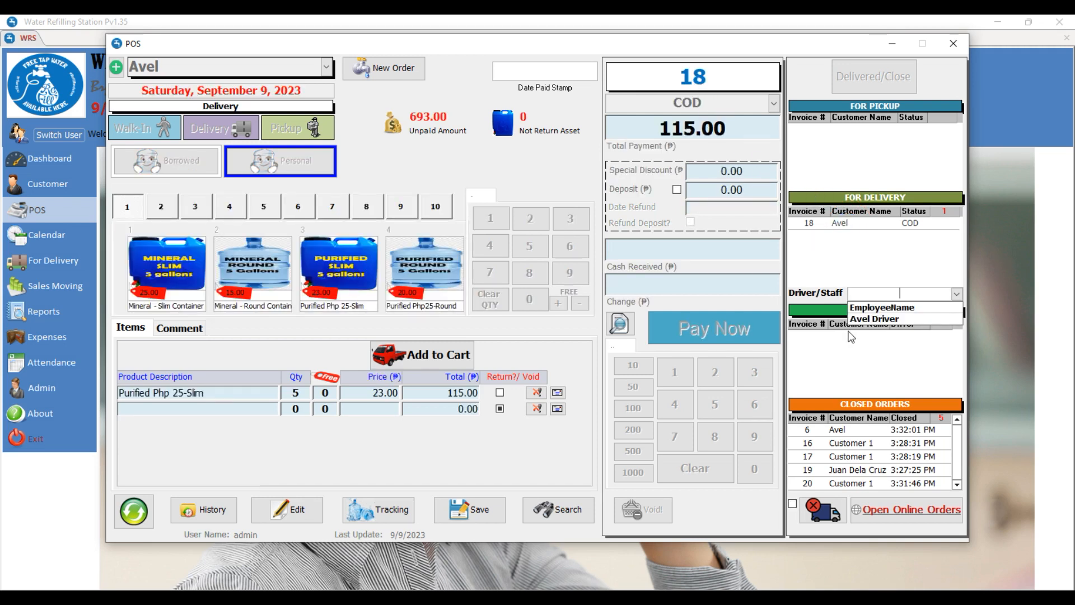
{"action": "left_click", "coordinate": [878, 319]}
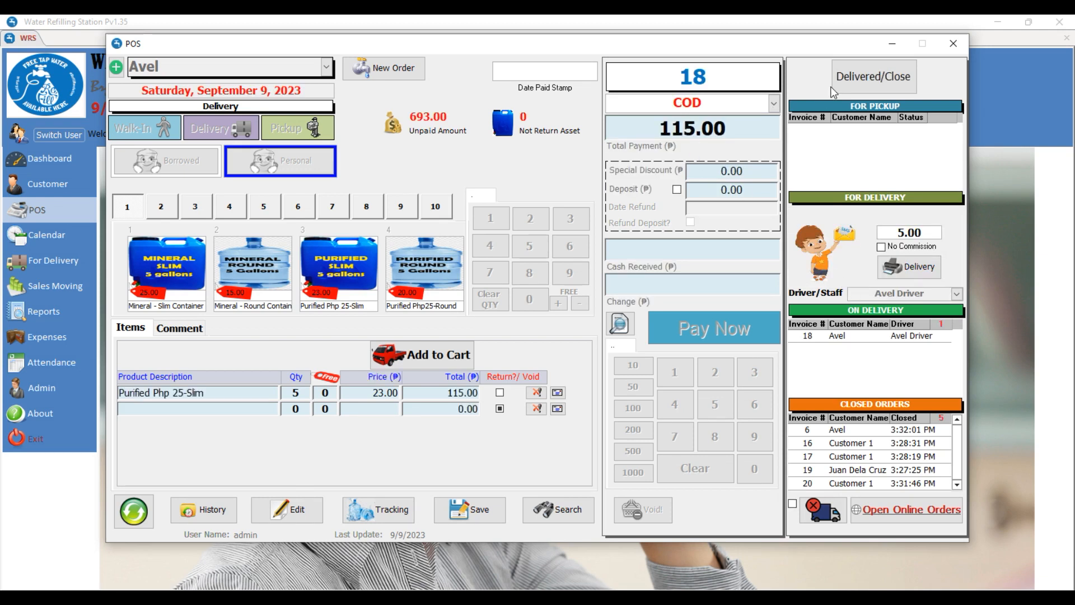
{"action": "left_click", "coordinate": [865, 78]}
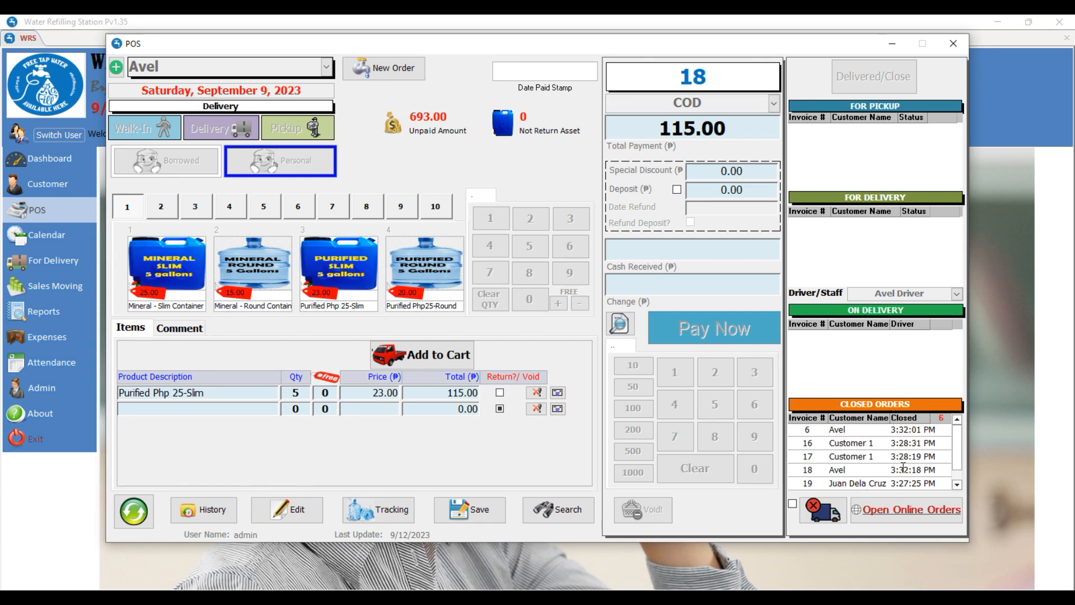
Search the 2023 orders by the delivered order's invoice number and open that record
{"action": "left_click", "coordinate": [559, 510]}
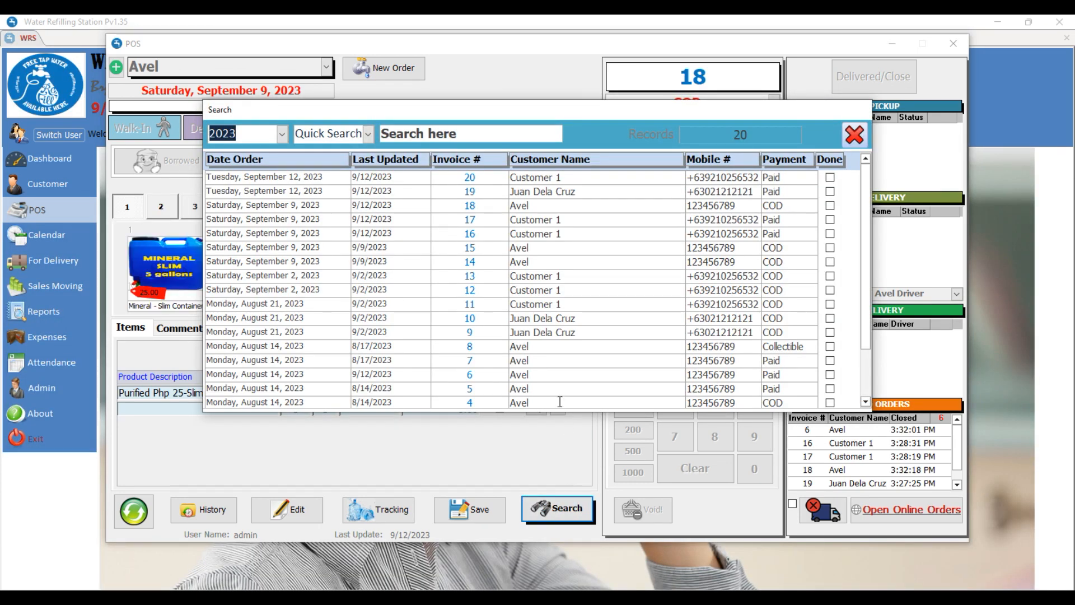
{"action": "left_click", "coordinate": [435, 136]}
{"action": "type", "text": "18"}
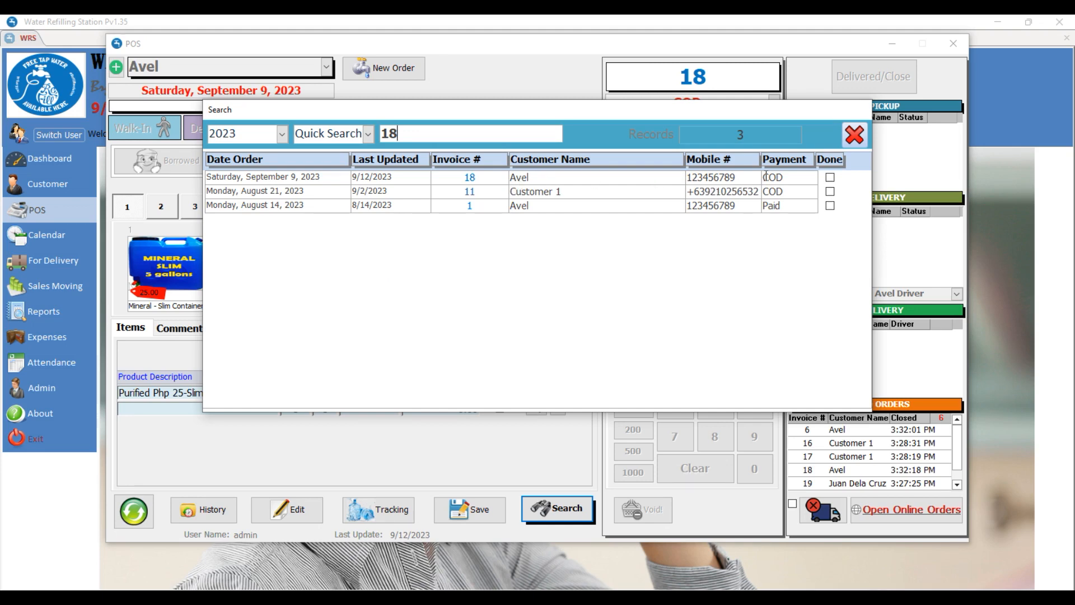
{"action": "double_click", "coordinate": [582, 177]}
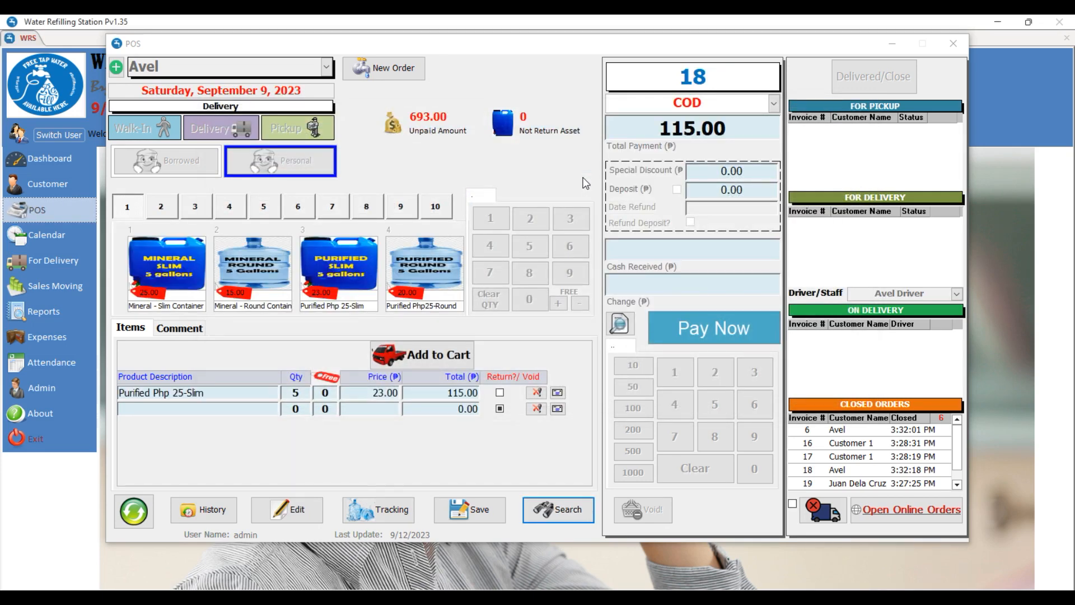
Filter the 2023 orders by Unpaid and by COD, and open the oldest COD order
{"action": "left_click", "coordinate": [558, 510]}
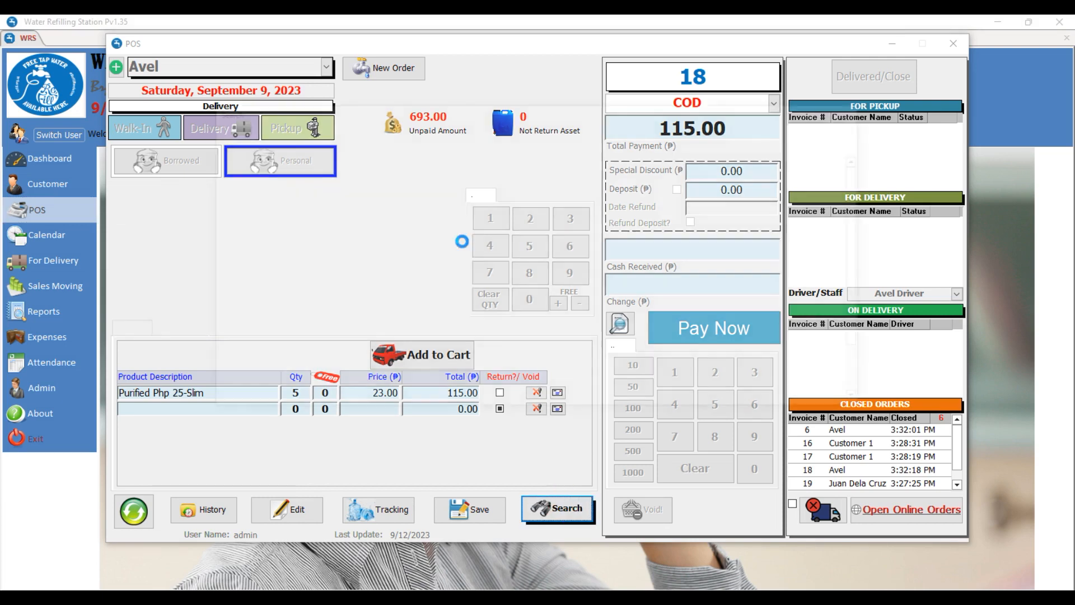
{"action": "left_click", "coordinate": [368, 135]}
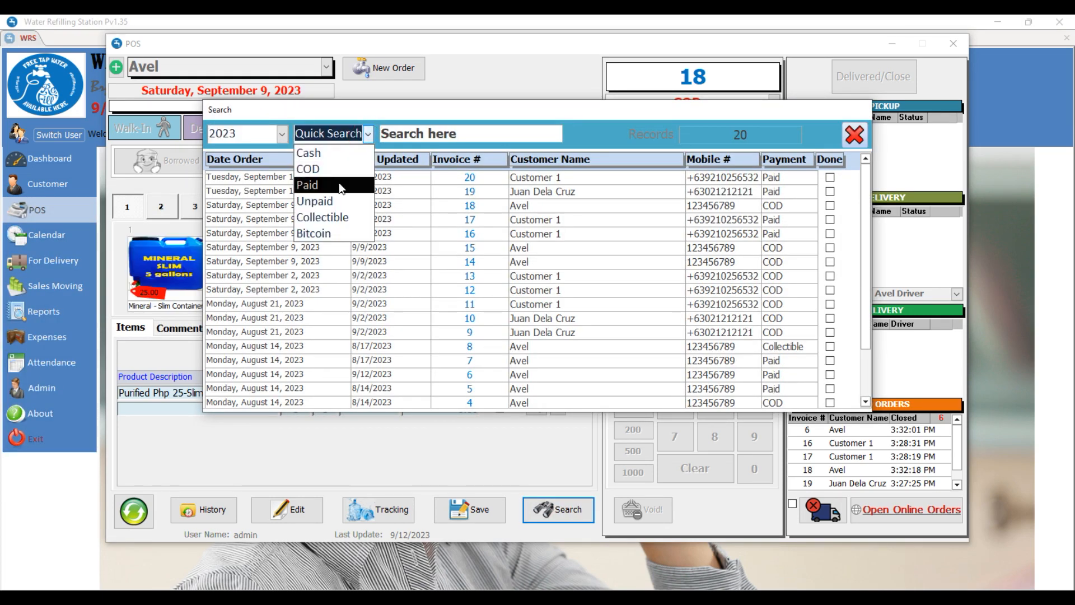
{"action": "left_click", "coordinate": [335, 202]}
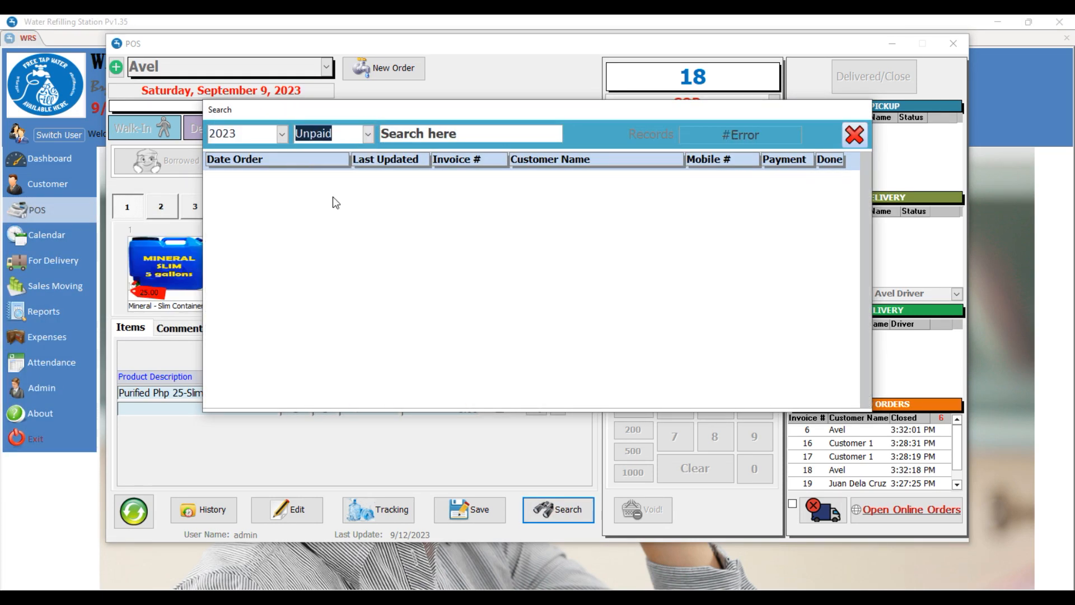
{"action": "left_click", "coordinate": [282, 134]}
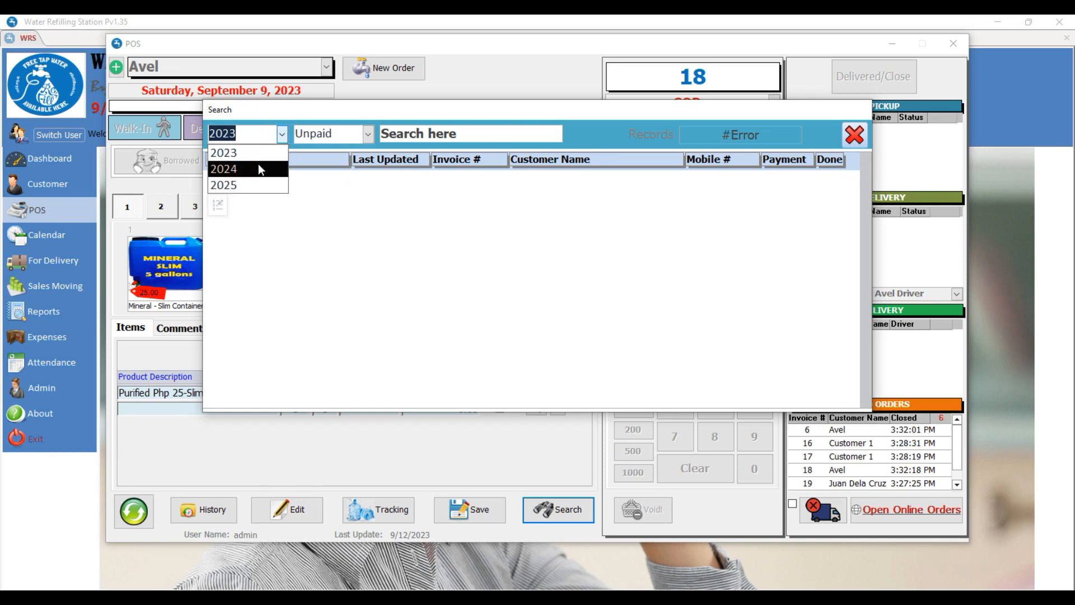
{"action": "left_click", "coordinate": [246, 153]}
{"action": "left_click", "coordinate": [368, 134]}
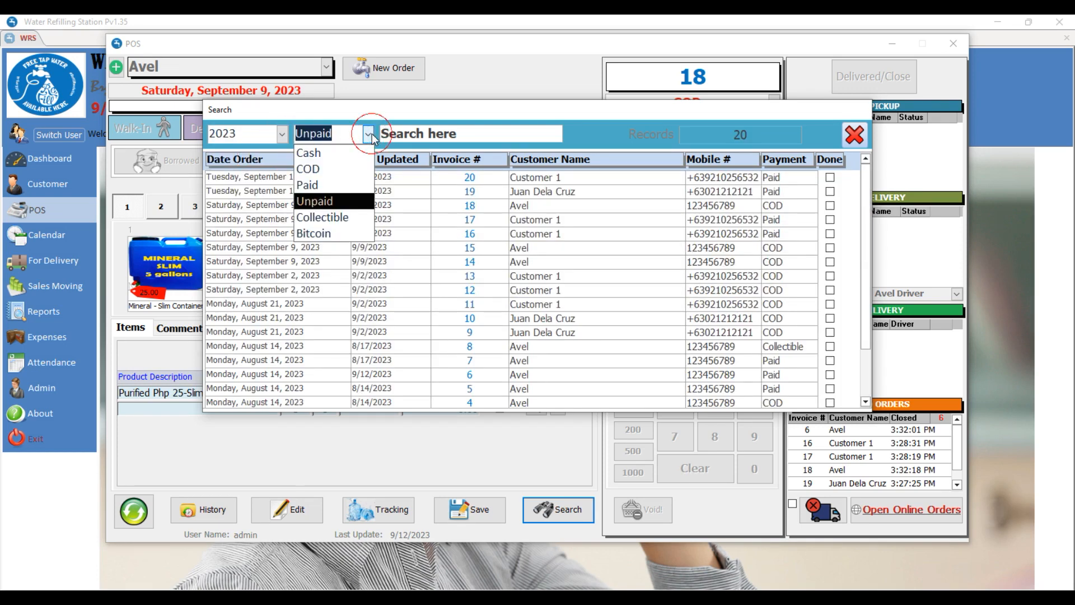
{"action": "left_click", "coordinate": [343, 170]}
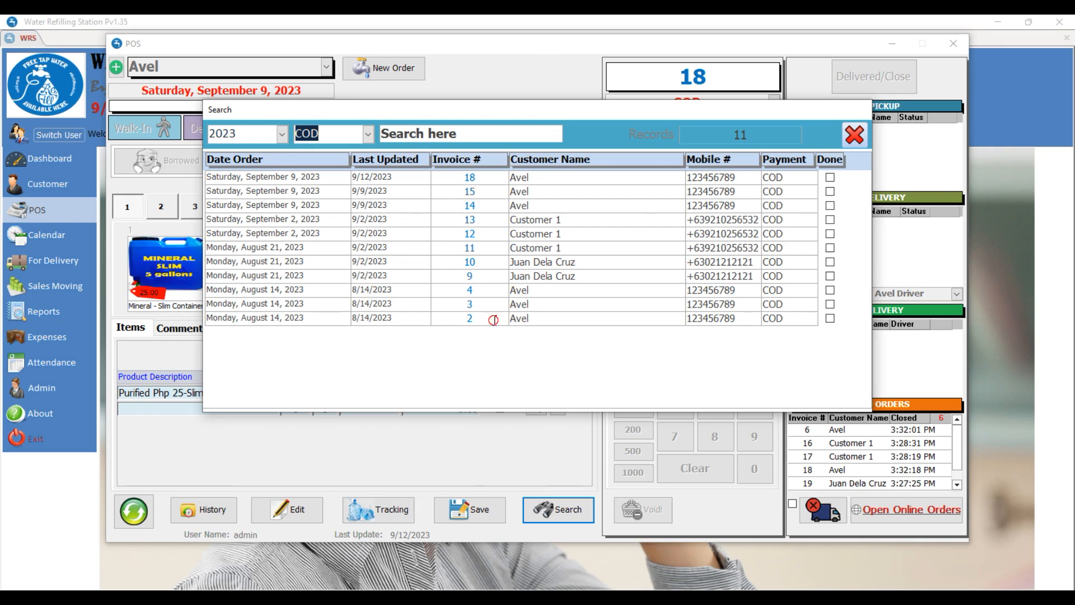
{"action": "double_click", "coordinate": [493, 319]}
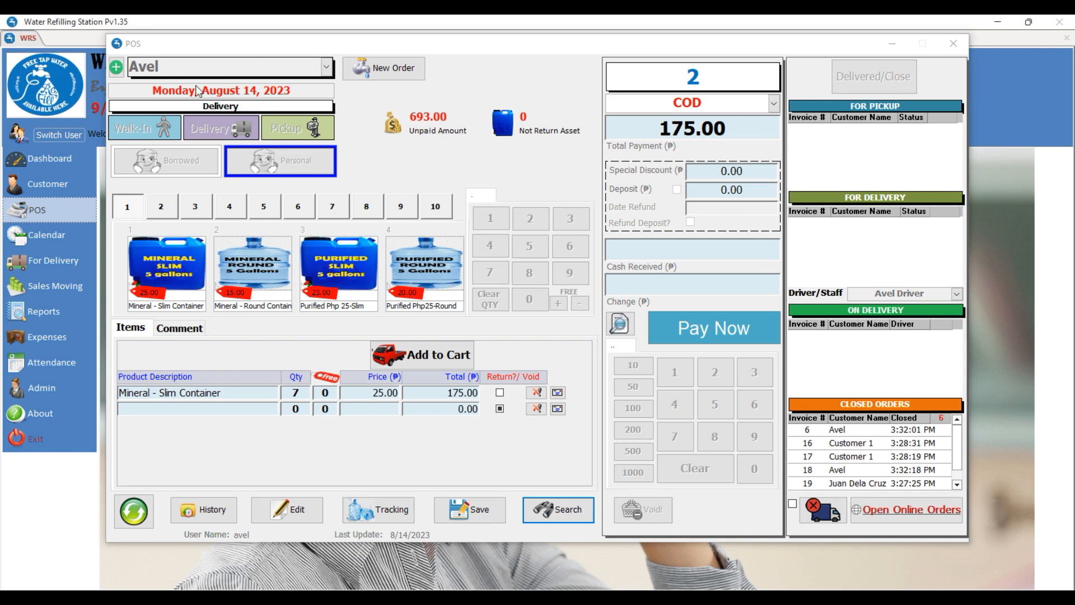
Review the customer's transaction history, covering the COD invoices, remaining balance and assets not yet returned, and close it
{"action": "left_click", "coordinate": [209, 507]}
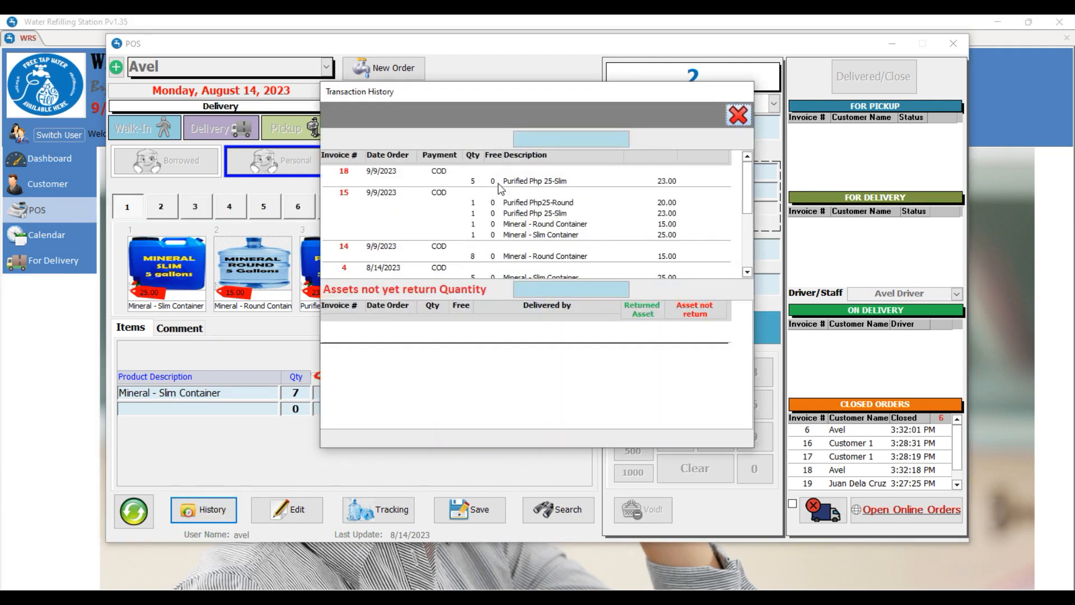
{"action": "scroll", "coordinate": [749, 207], "scroll_direction": "down", "scroll_amount": 5}
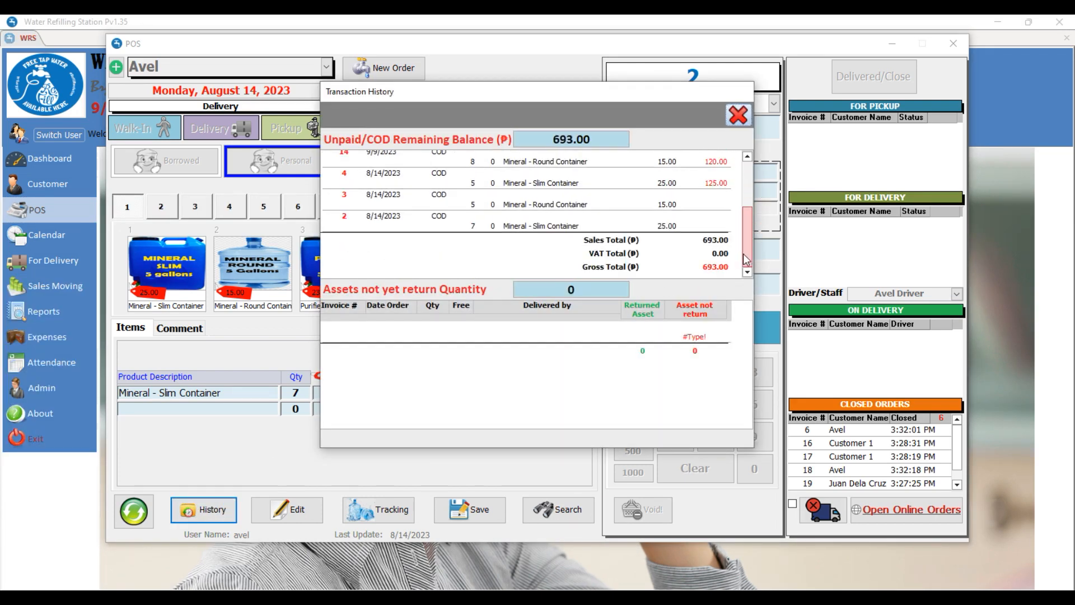
{"action": "scroll", "coordinate": [747, 238], "scroll_direction": "up", "scroll_amount": 5}
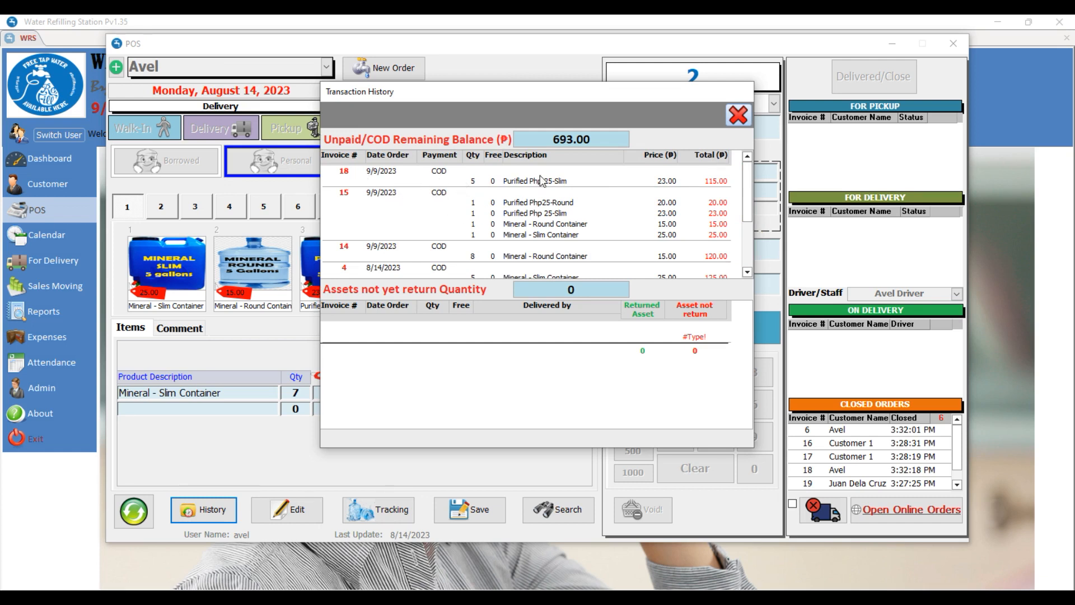
{"action": "scroll", "coordinate": [747, 191], "scroll_direction": "down", "scroll_amount": 5}
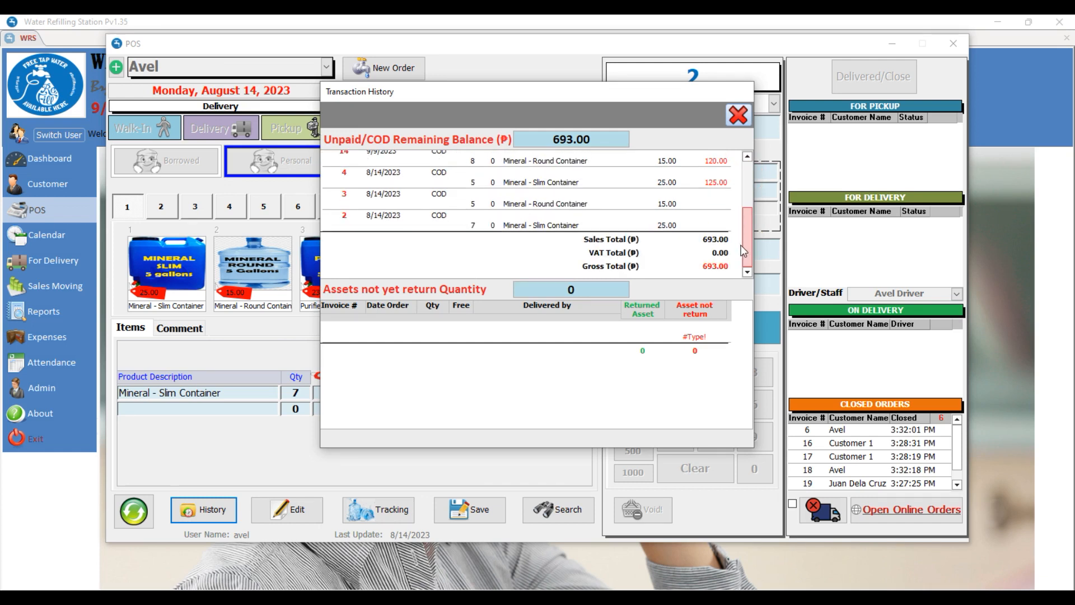
{"action": "left_click_drag", "start_coordinate": [746, 224], "coordinate": [747, 179]}
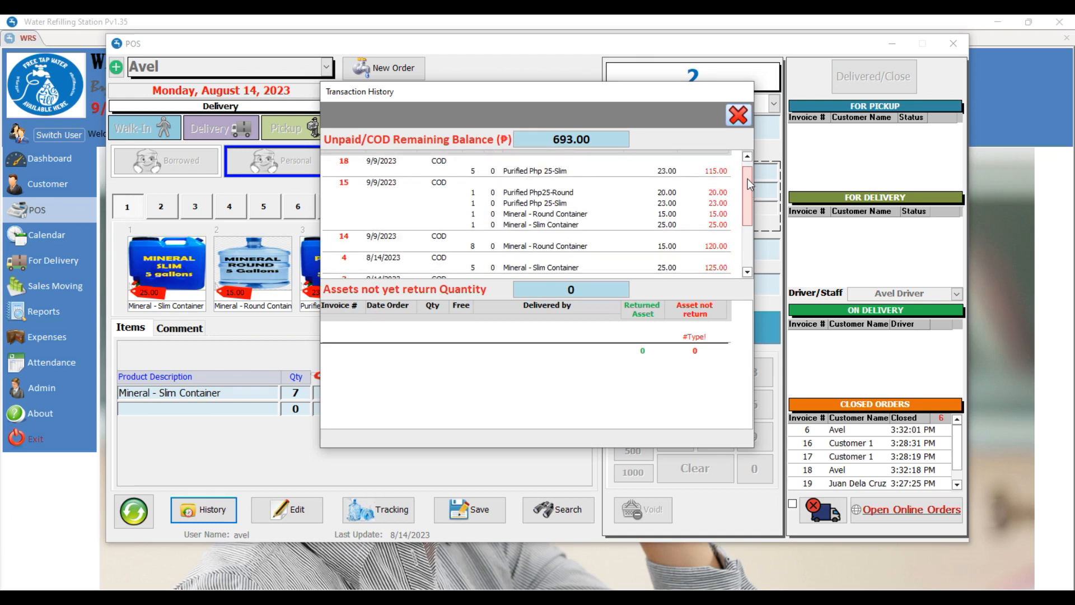
{"action": "left_click_drag", "start_coordinate": [748, 179], "coordinate": [748, 170]}
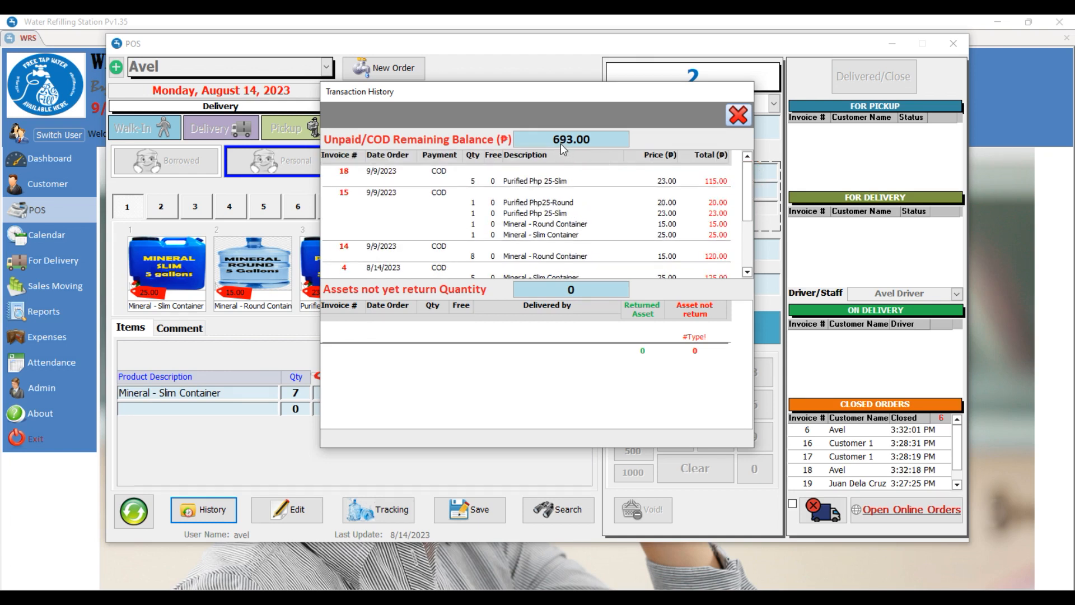
{"action": "left_click", "coordinate": [738, 116]}
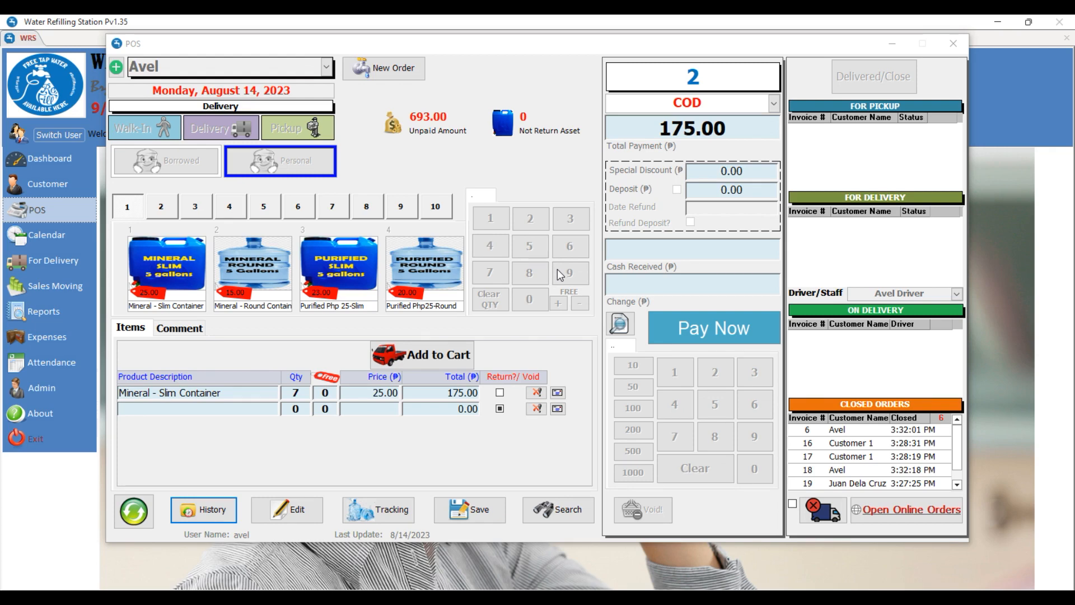
Filter the 2023 orders by Unpaid and by Collectible, open the Collectible order's payment details, and close the POS window
{"action": "left_click", "coordinate": [559, 509]}
{"action": "left_click", "coordinate": [368, 133]}
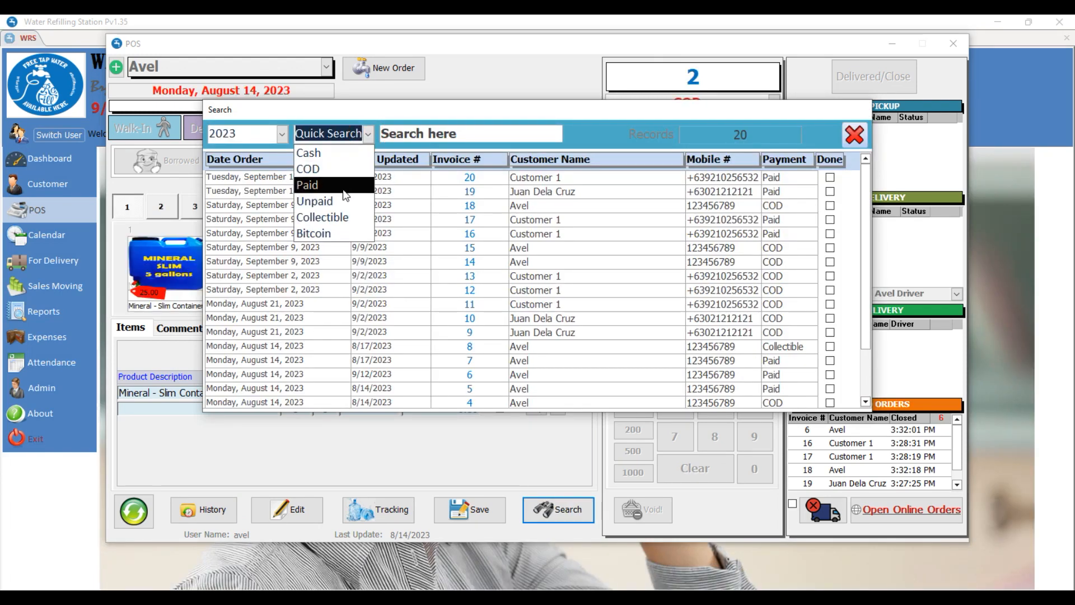
{"action": "left_click", "coordinate": [340, 201]}
{"action": "left_click", "coordinate": [368, 133]}
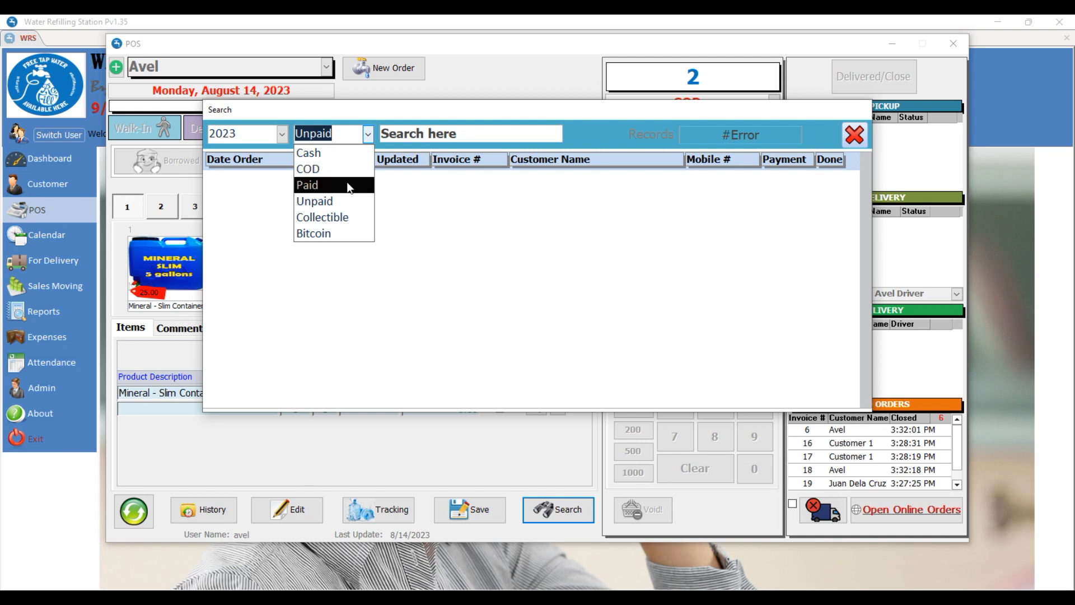
{"action": "left_click", "coordinate": [345, 217]}
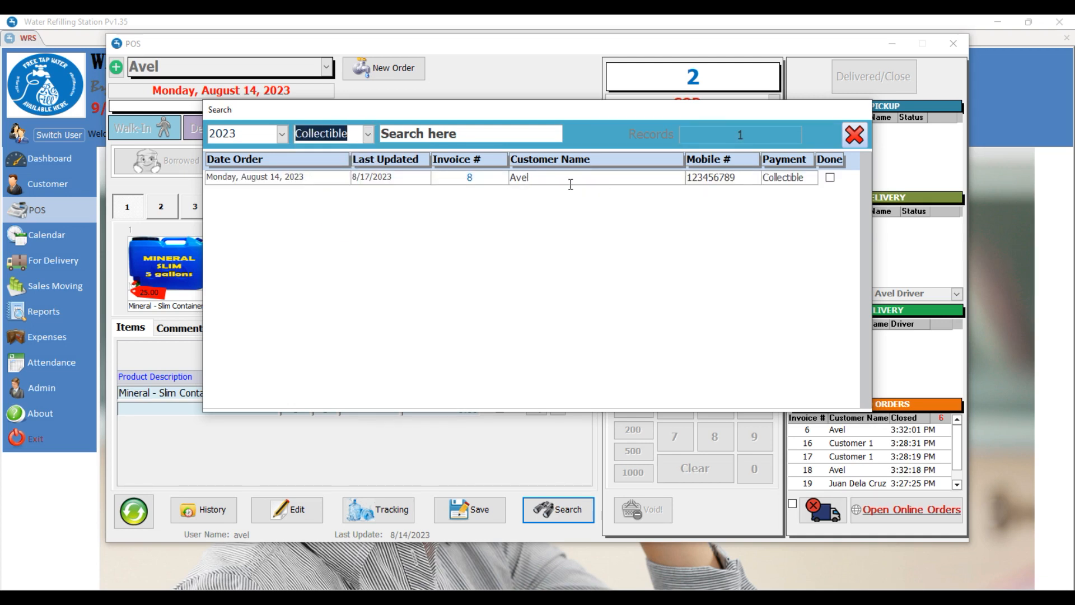
{"action": "left_click", "coordinate": [504, 177]}
{"action": "double_click", "coordinate": [504, 177]}
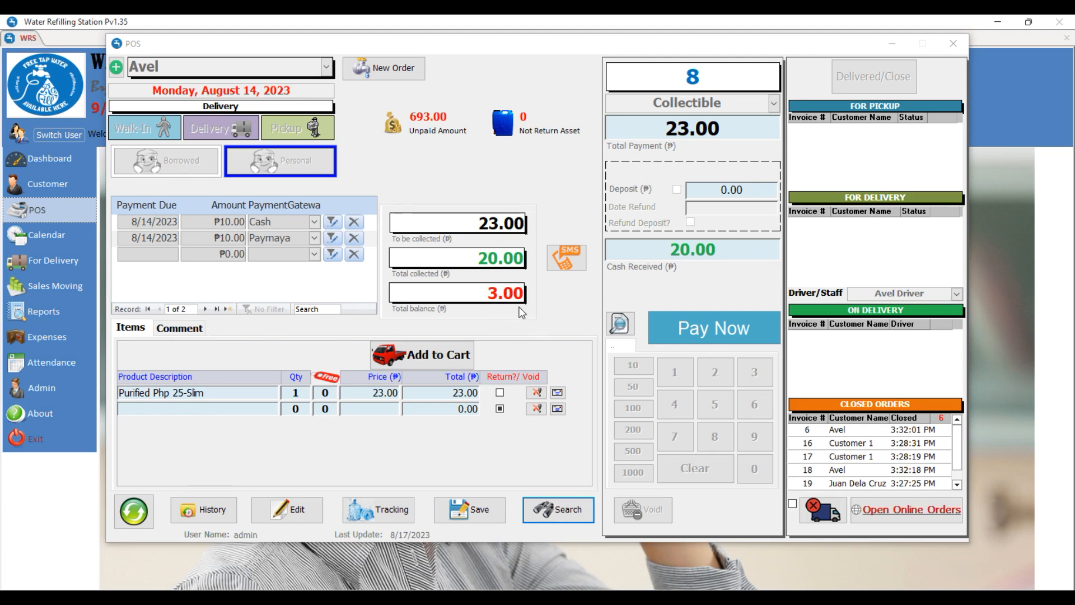
{"action": "left_click", "coordinate": [953, 43]}
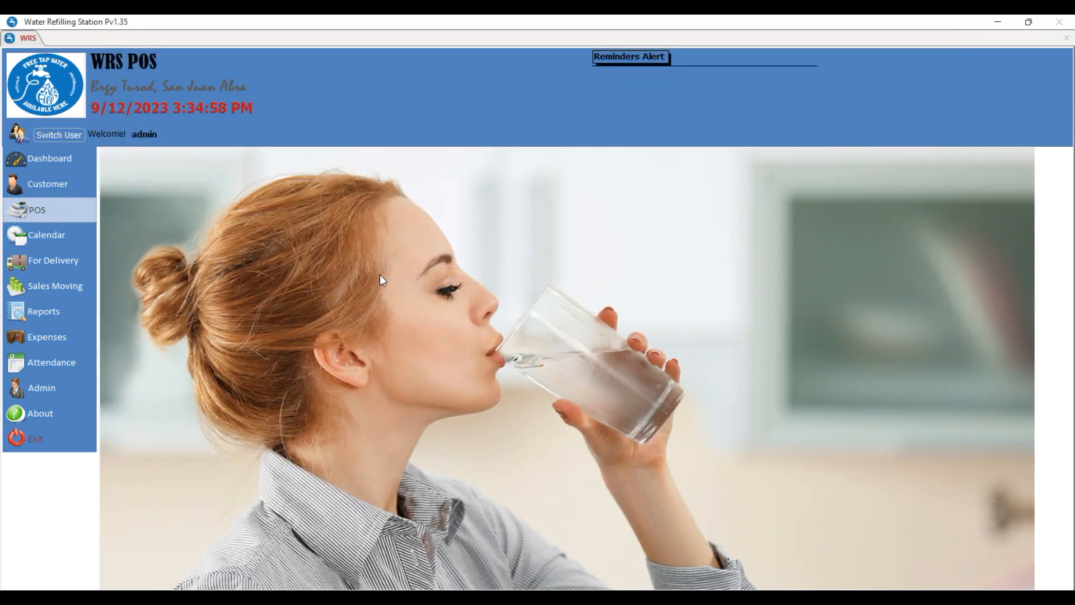
Create a Walk-In order with a Personal container for the last listed customer and add one Purified Php25-Round to the cart
{"action": "left_click", "coordinate": [72, 211]}
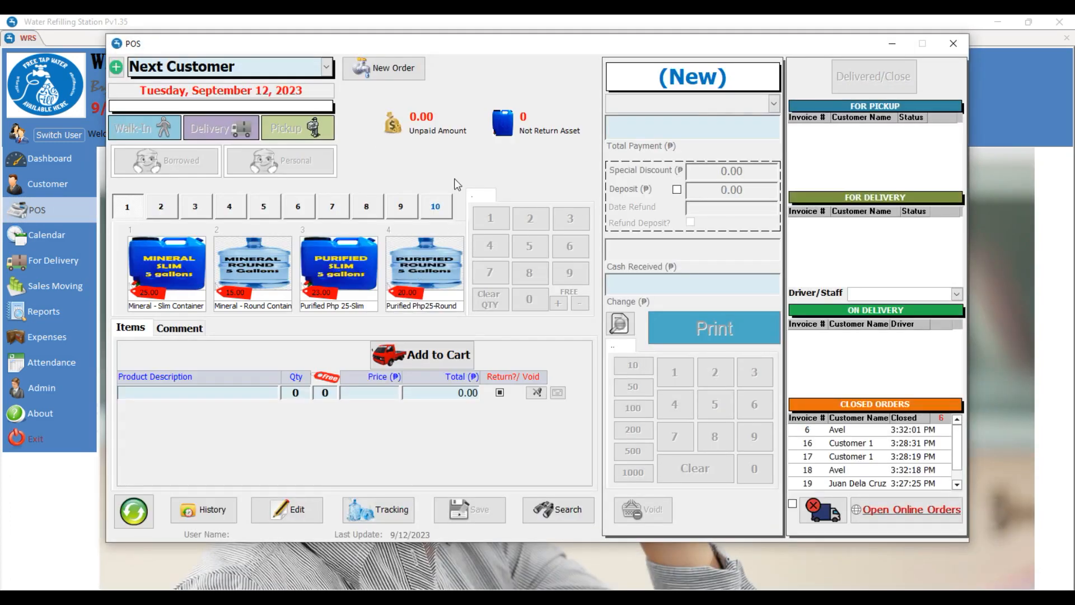
{"action": "left_click", "coordinate": [392, 69]}
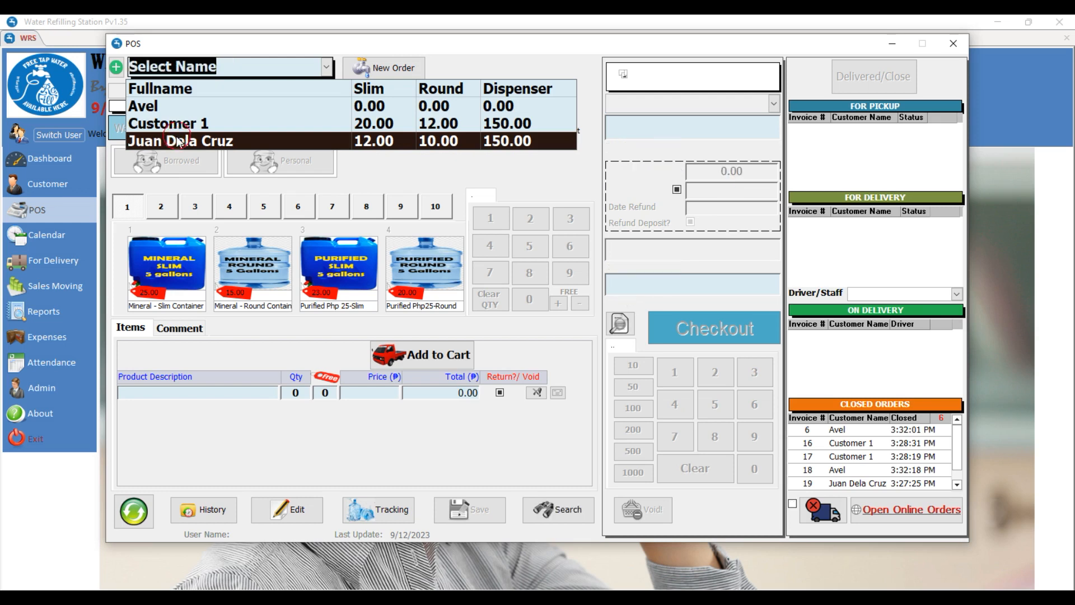
{"action": "left_click", "coordinate": [177, 141]}
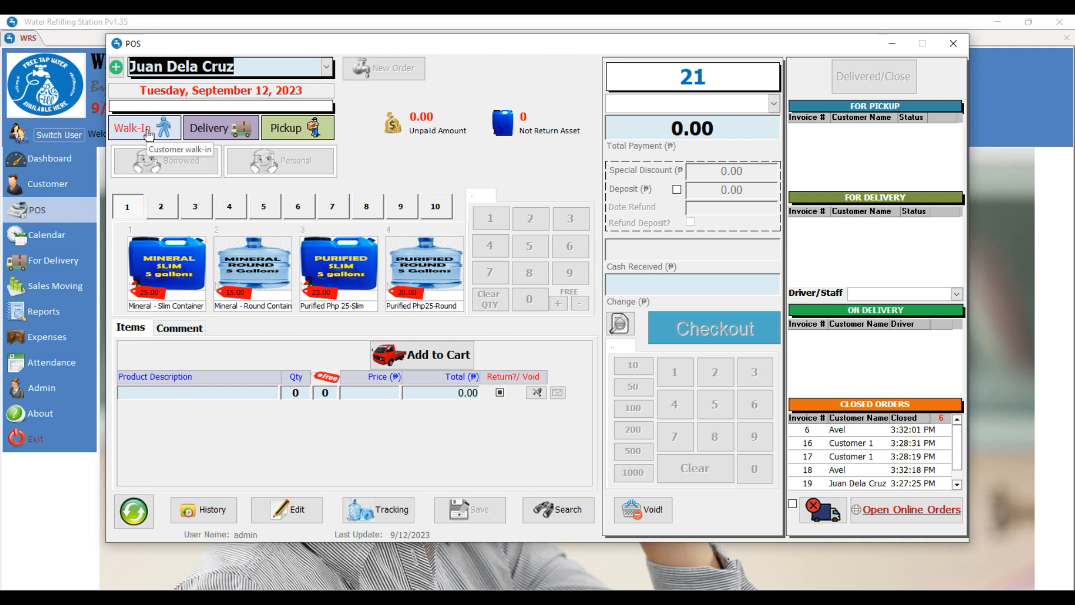
{"action": "left_click", "coordinate": [148, 134]}
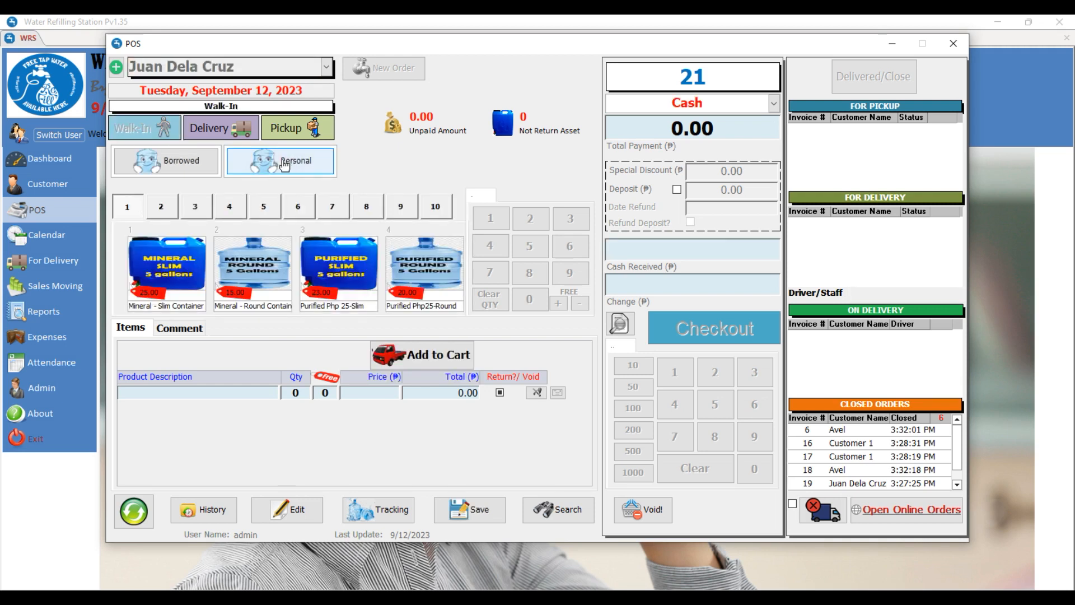
{"action": "left_click", "coordinate": [286, 168]}
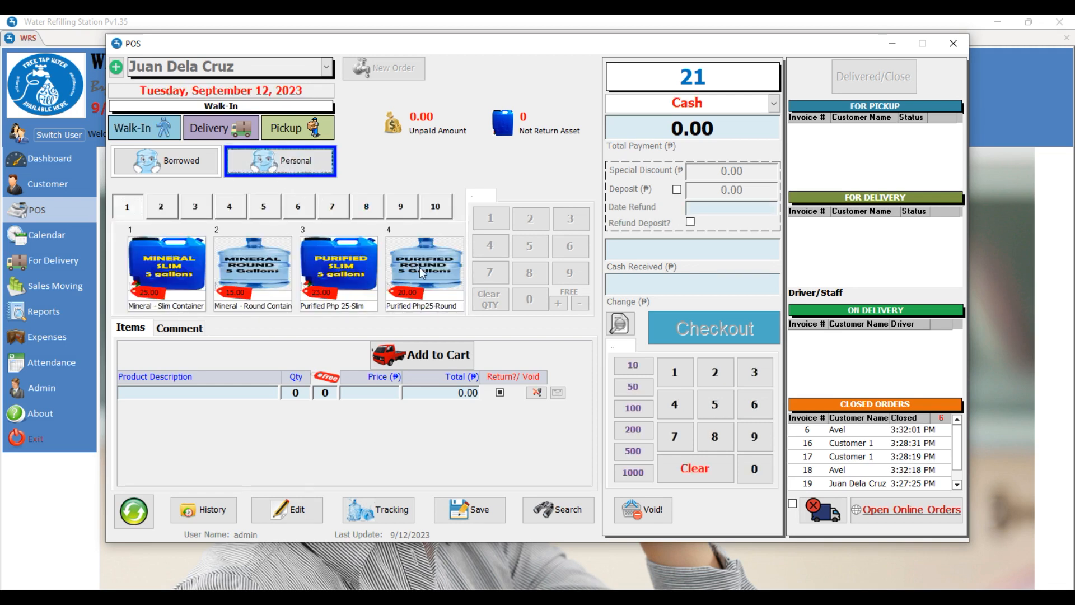
{"action": "left_click", "coordinate": [419, 268]}
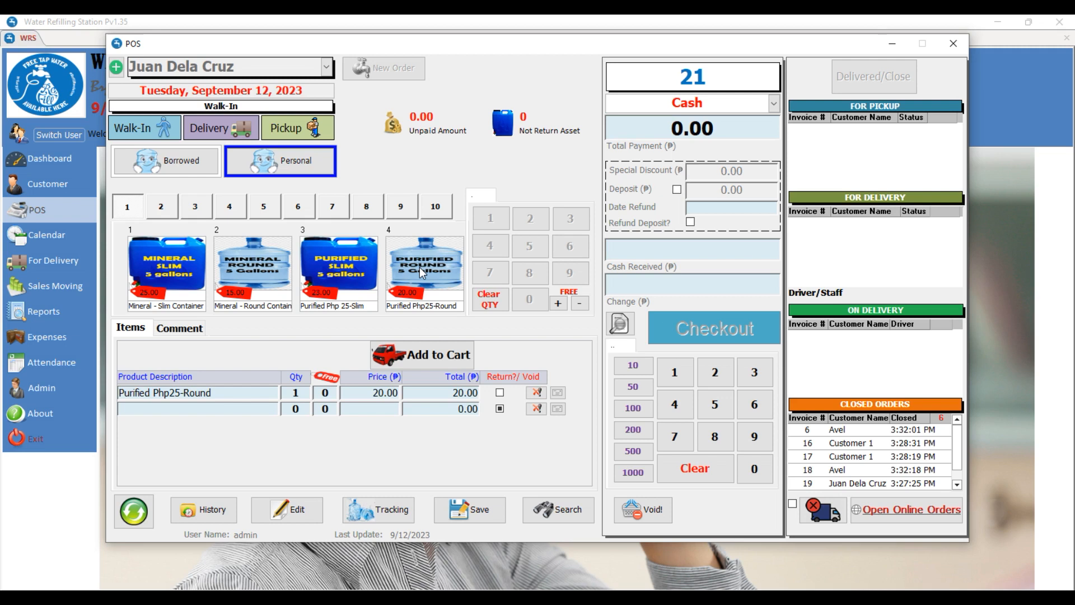
{"action": "left_click", "coordinate": [423, 356]}
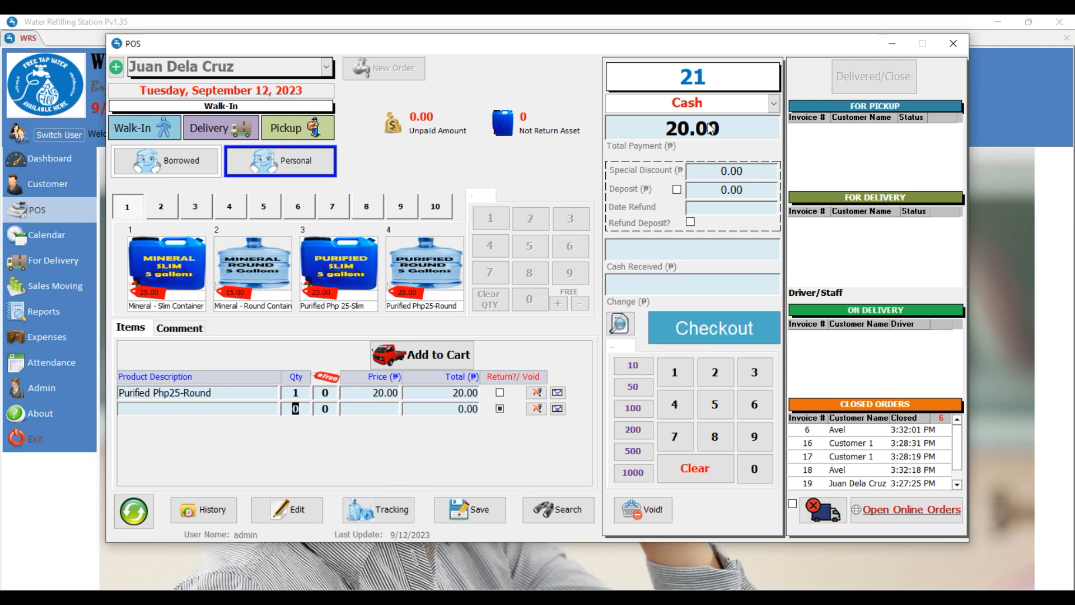
Check out the walk-in order with 50 in cash received and decline printing the invoice
{"action": "left_click", "coordinate": [698, 245]}
{"action": "type", "text": "50"}
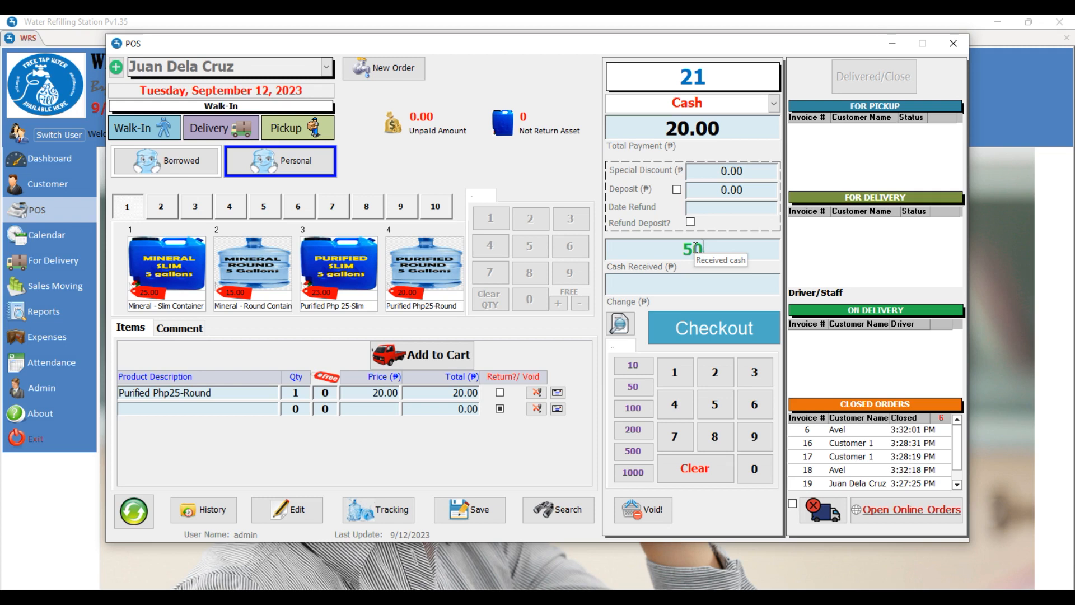
{"action": "key", "text": "Return"}
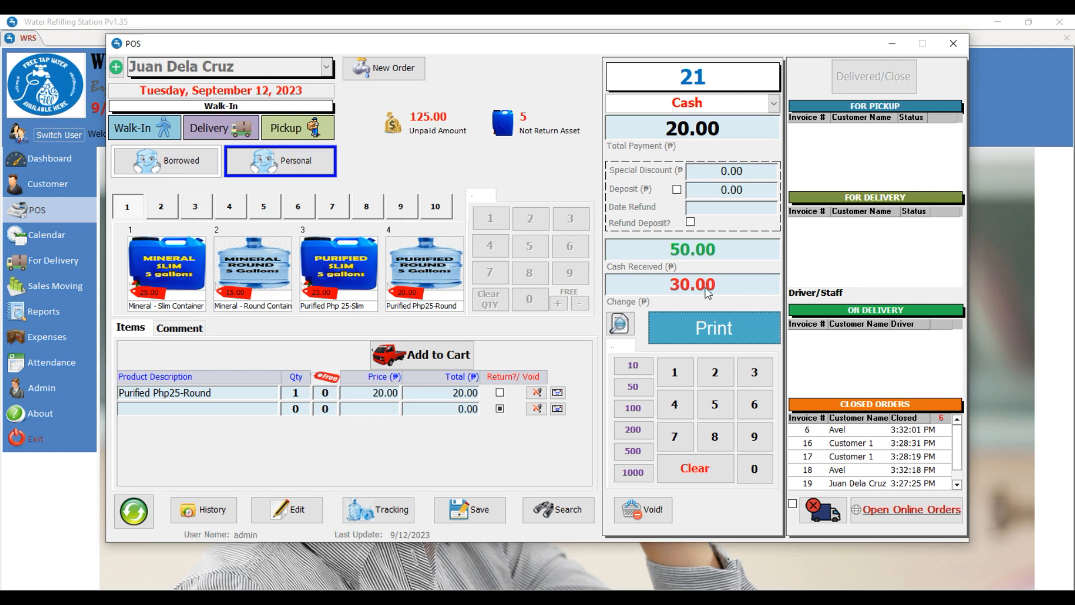
{"action": "left_click", "coordinate": [707, 323]}
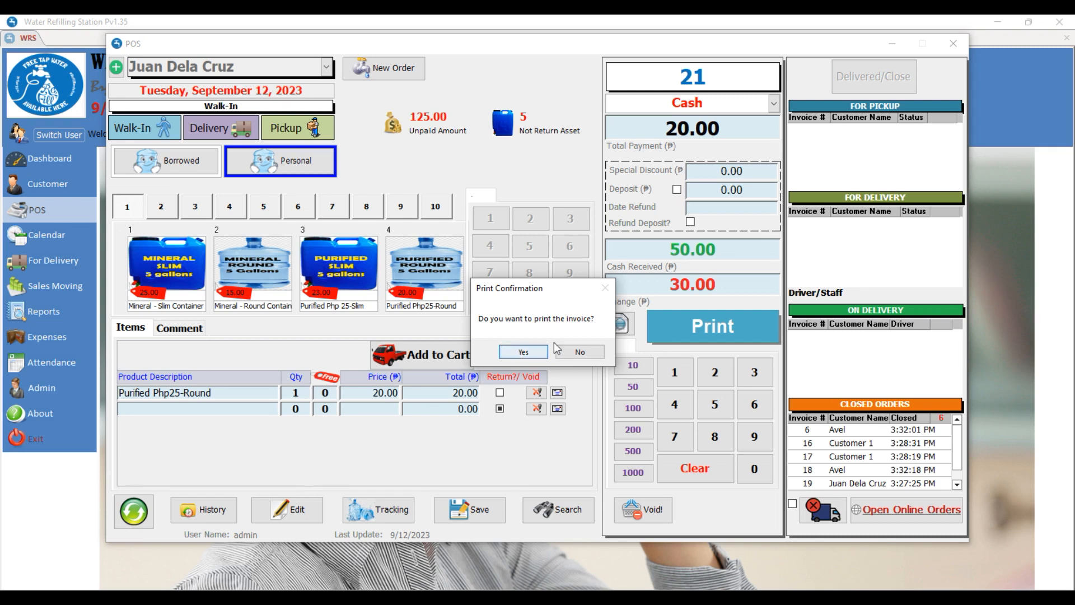
{"action": "left_click", "coordinate": [573, 355]}
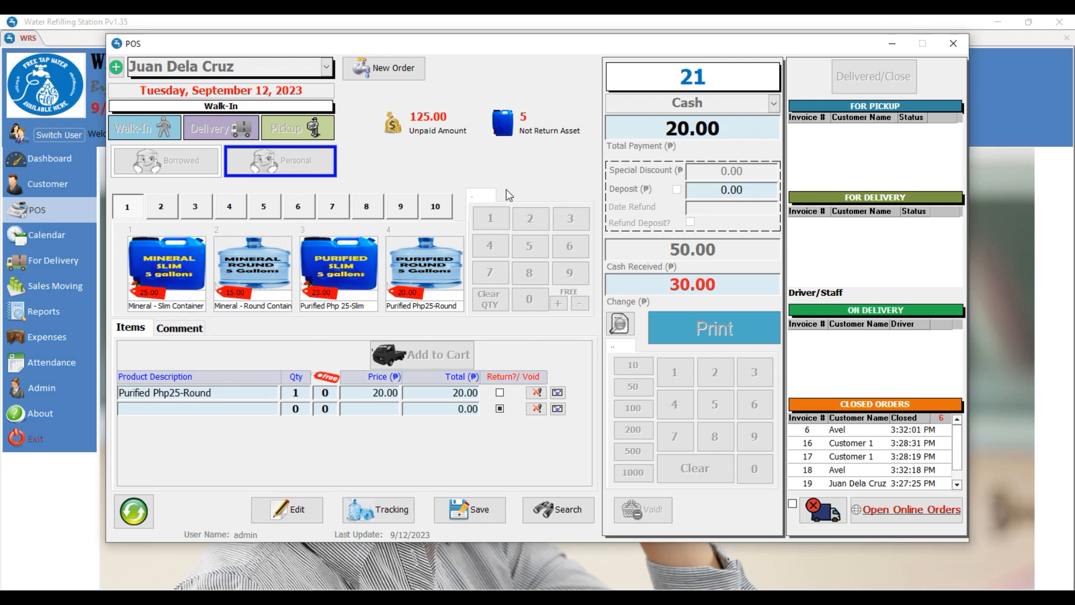
Search the 2023 orders and open the newest record, the walk-in Cash order
{"action": "left_click", "coordinate": [558, 509]}
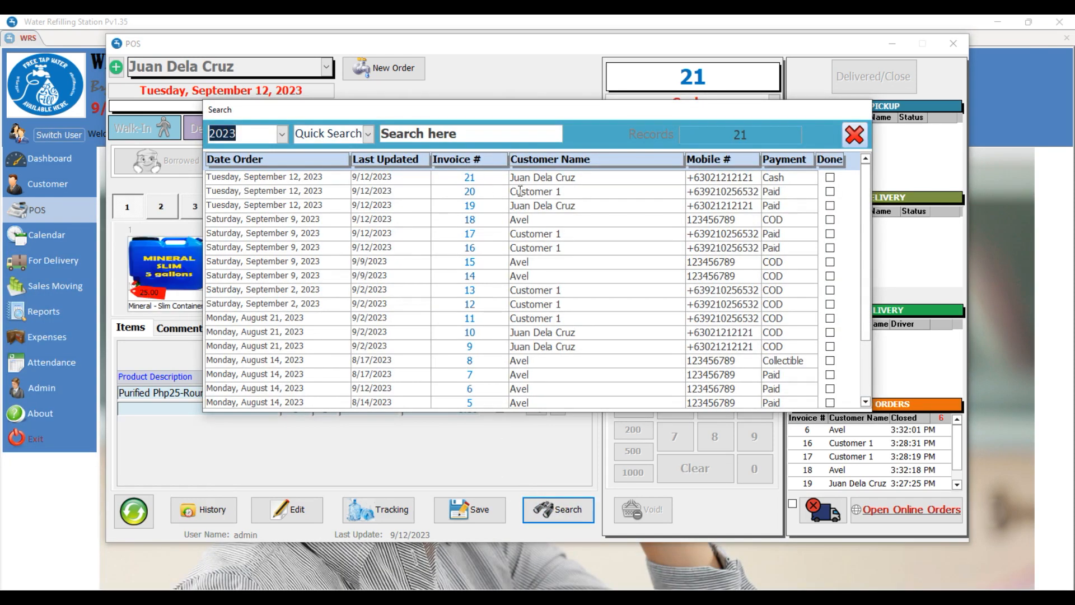
{"action": "double_click", "coordinate": [588, 177]}
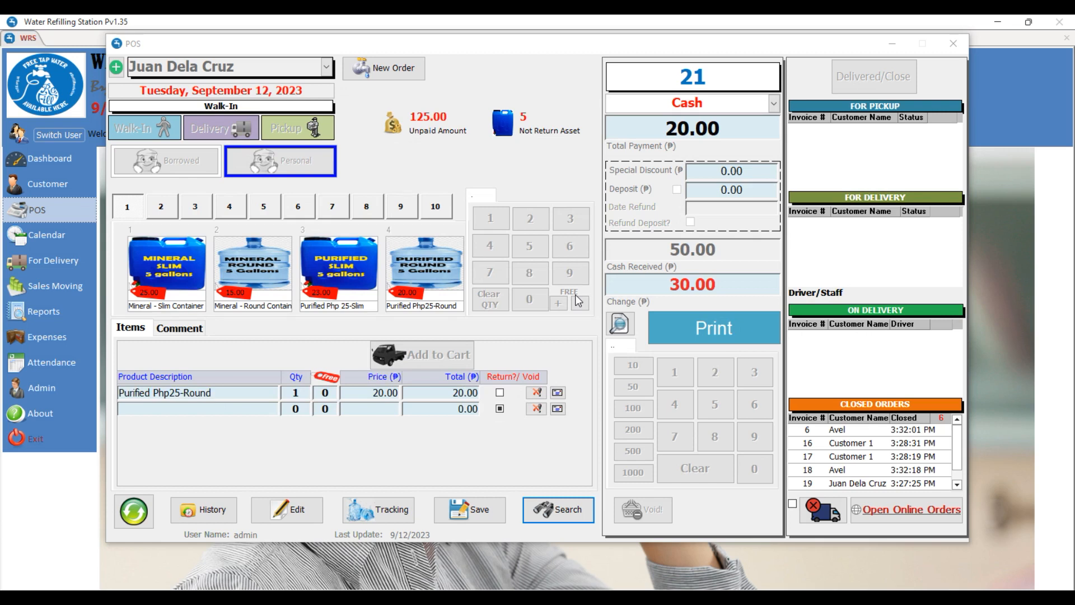